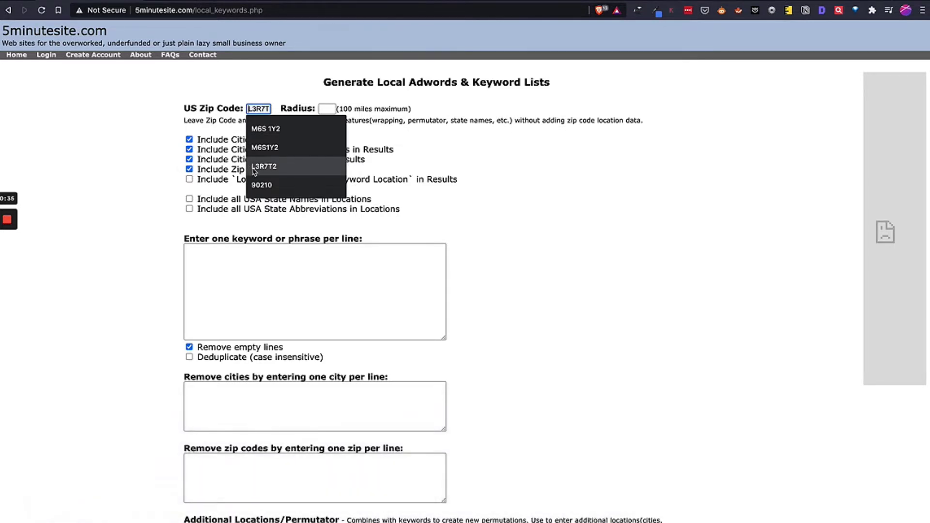
# Enter zip 90210 with a 100-mile radius and paste the four service keywords.
pyautogui.click(262, 184)
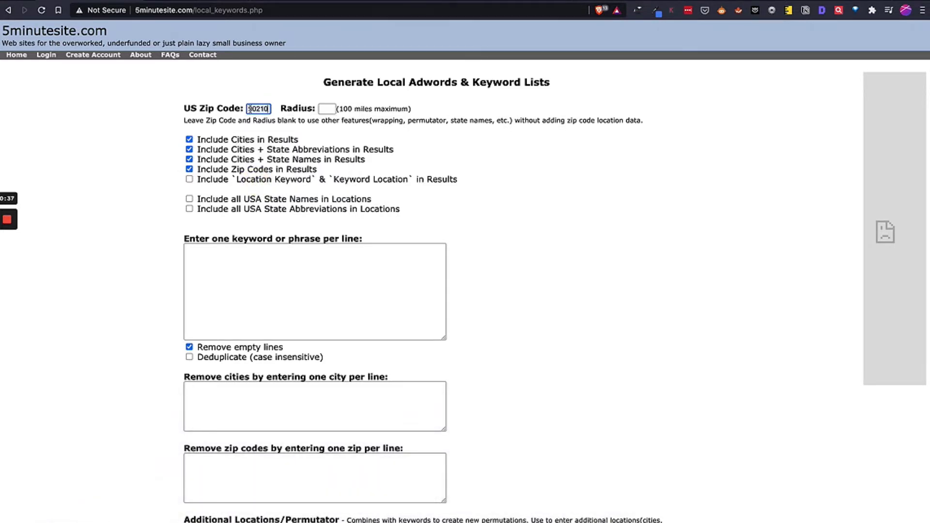
pyautogui.click(326, 109)
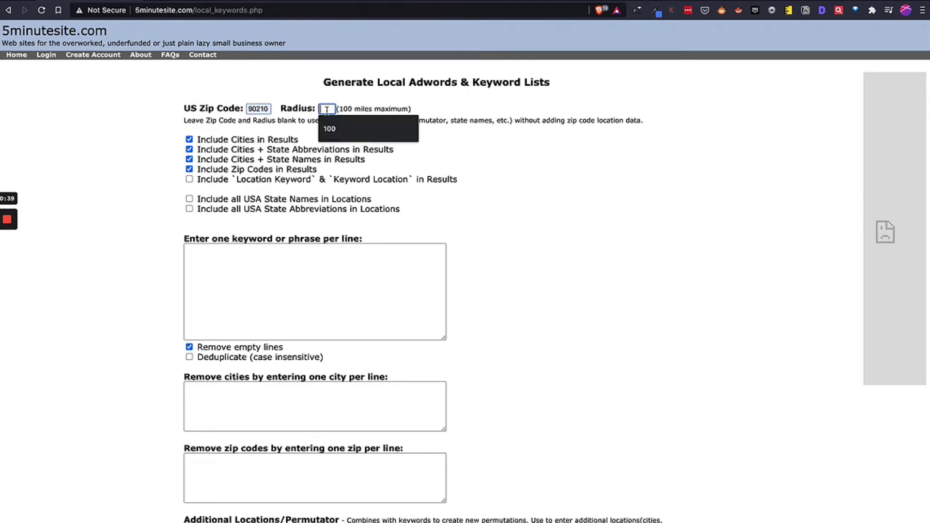
pyautogui.click(329, 129)
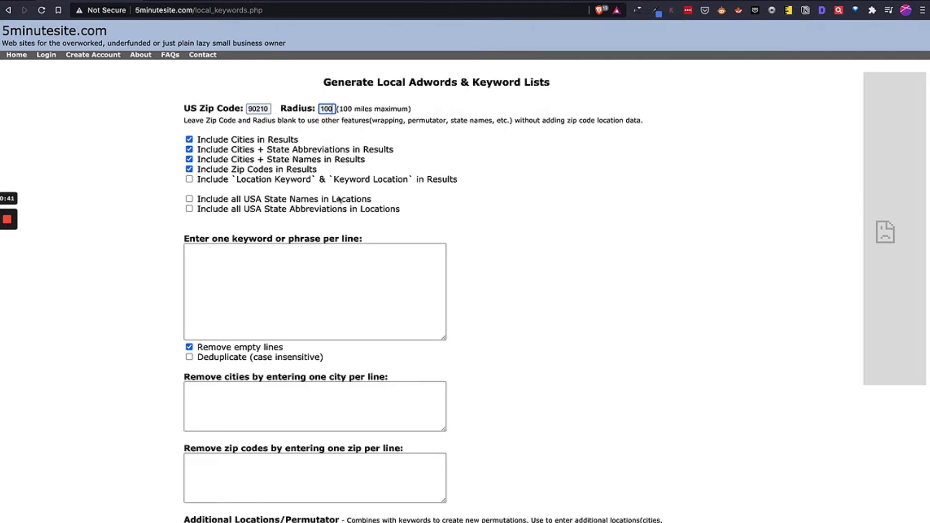
pyautogui.click(251, 284)
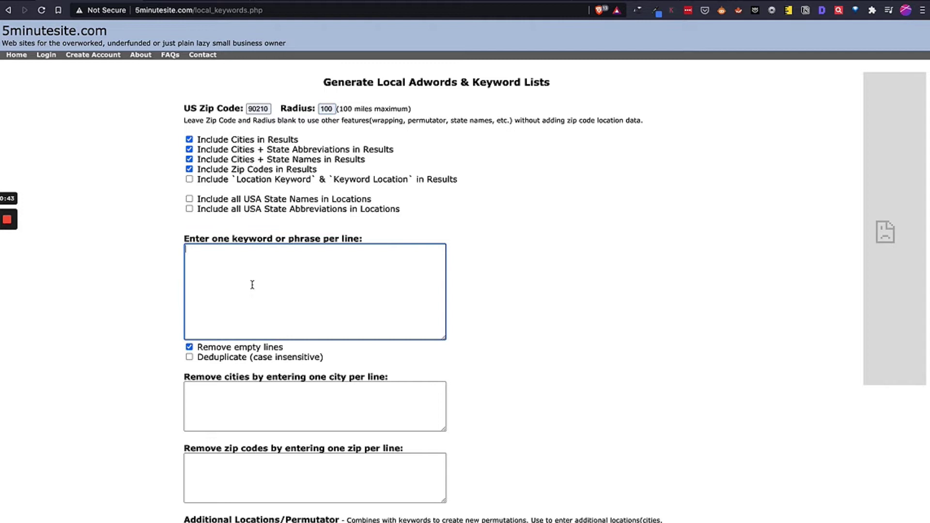
pyautogui.write('junk removal furniture removal hot tub removal tire recycling')
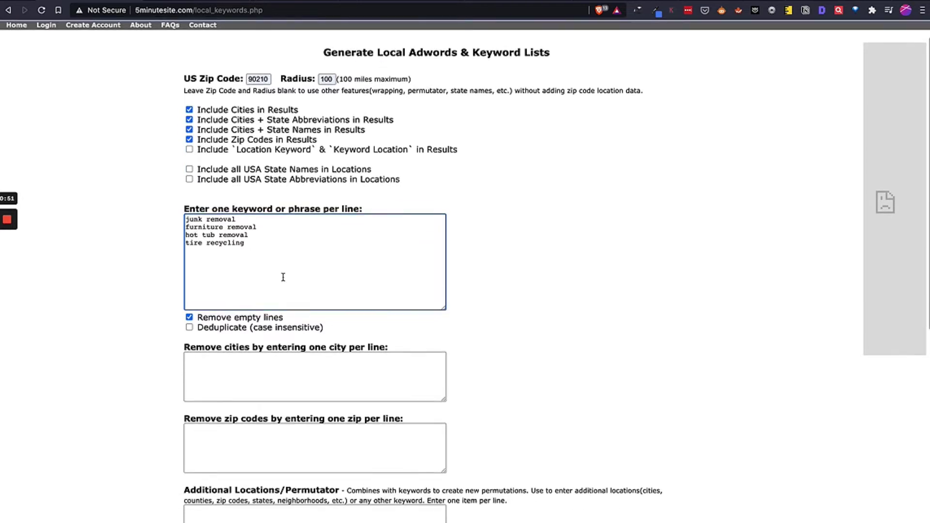
pyautogui.scroll(-4, 283, 277)
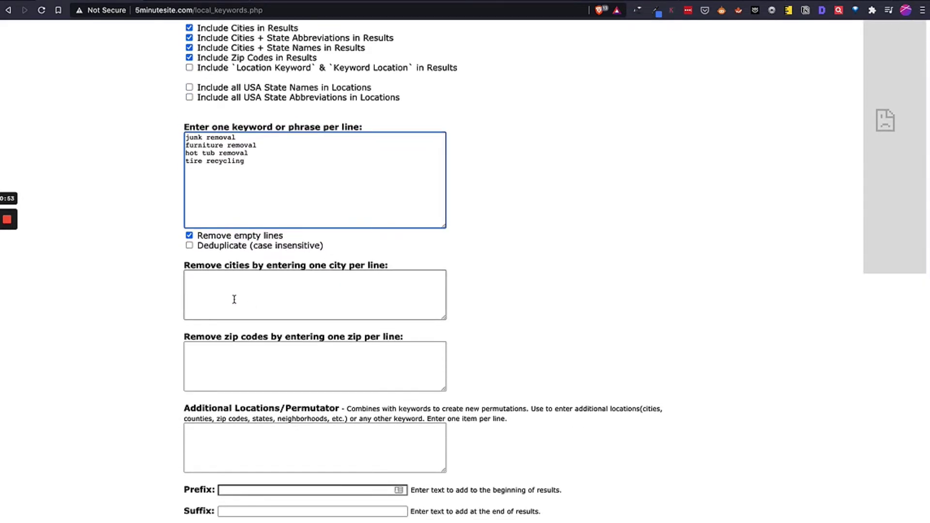
# Leave Remove cities, Remove zip codes and Additional Locations empty, and set Insert markers to 0.
pyautogui.click(234, 300)
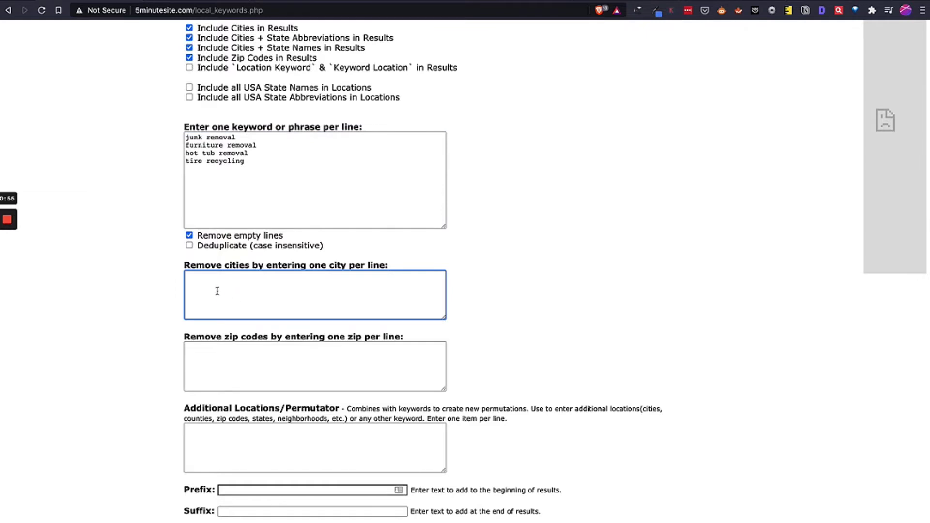
pyautogui.scroll(-3, 220, 283)
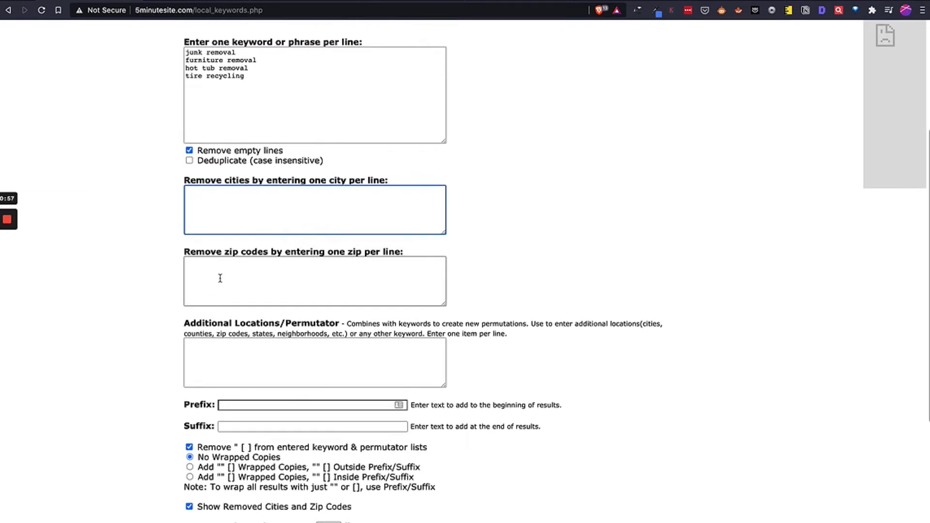
pyautogui.click(220, 278)
pyautogui.scroll(-3, 220, 278)
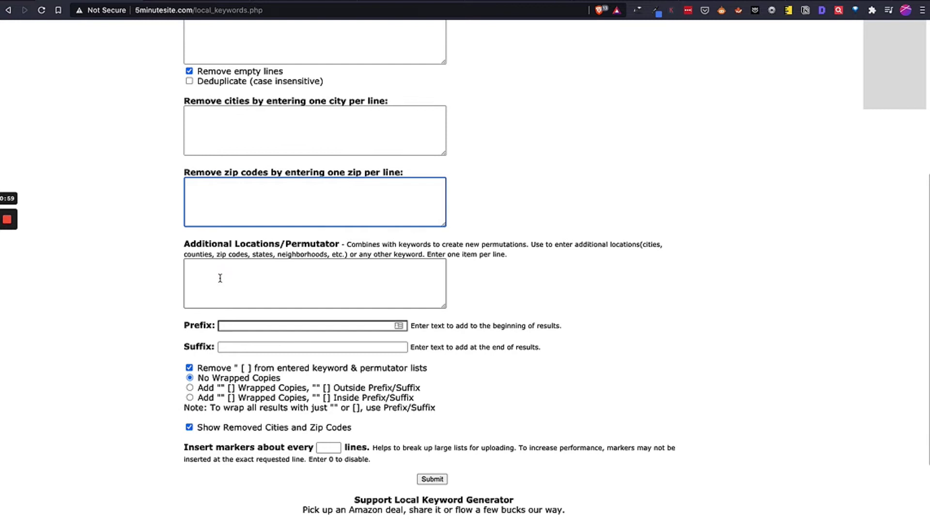
pyautogui.click(239, 278)
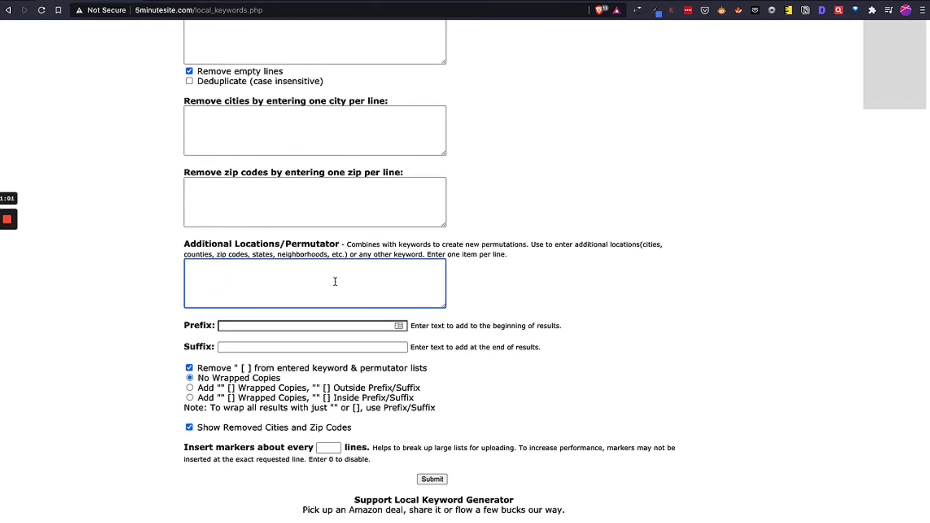
pyautogui.scroll(-1, 280, 282)
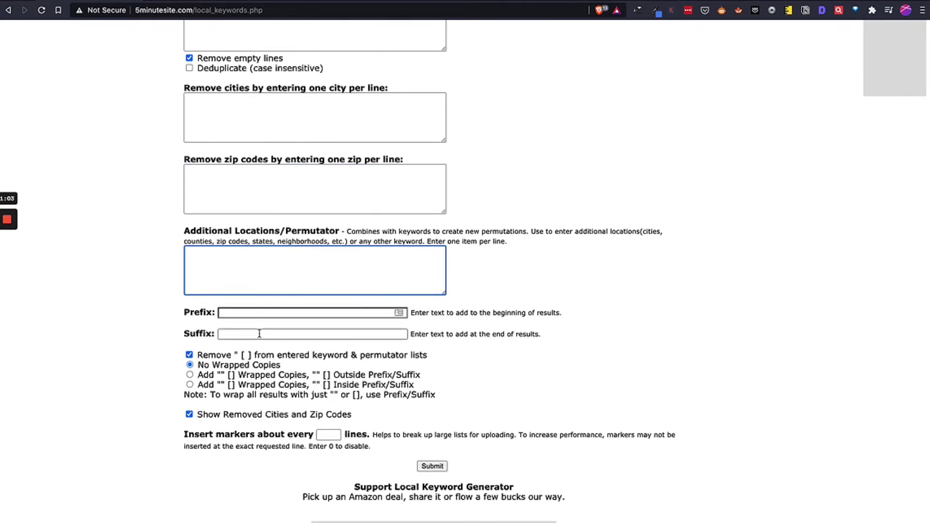
pyautogui.scroll(-4, 264, 336)
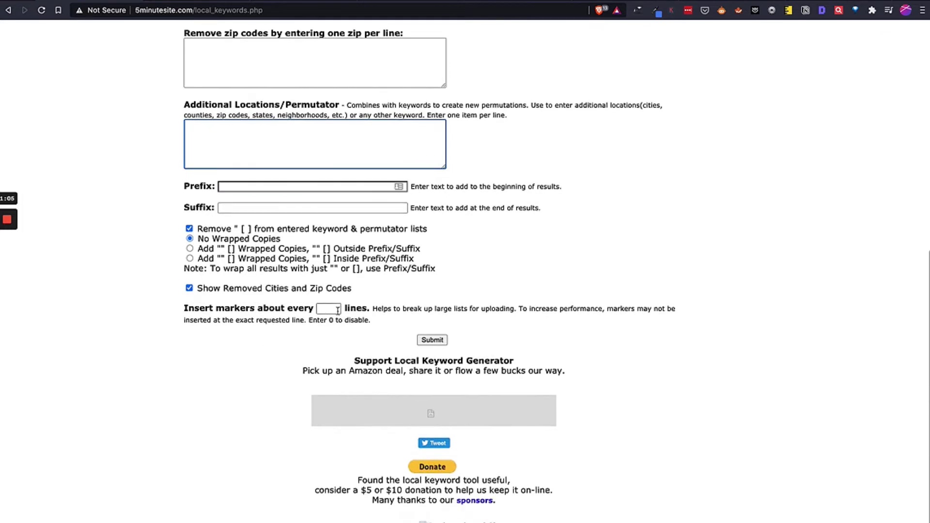
pyautogui.click(331, 310)
pyautogui.write('0')
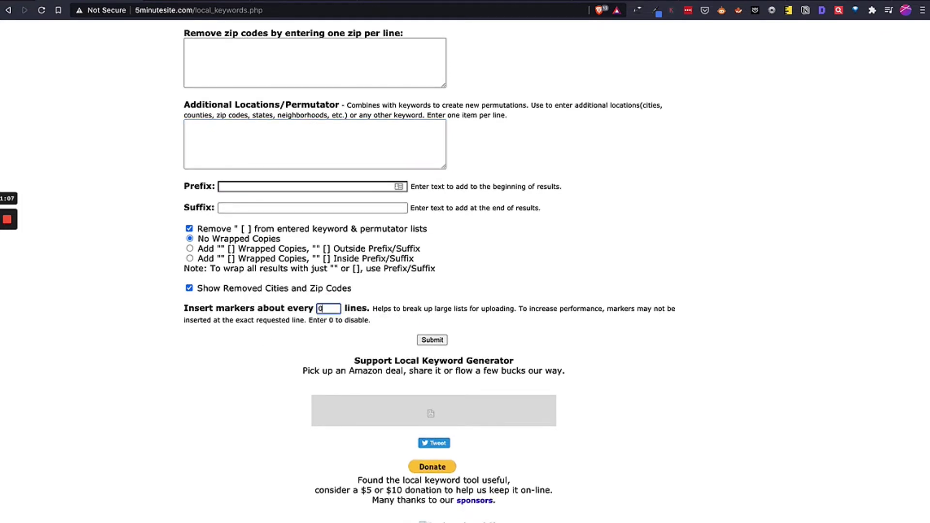
pyautogui.click(276, 360)
pyautogui.scroll(7, 276, 360)
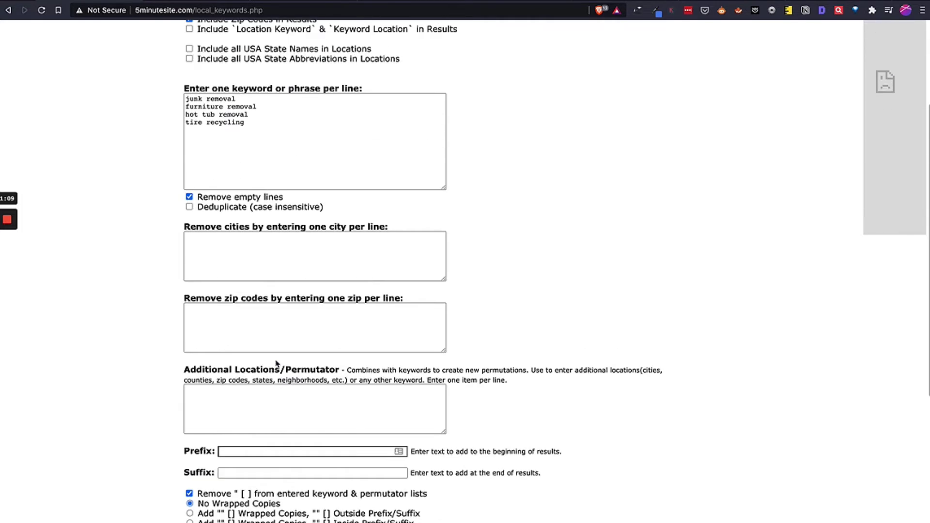
pyautogui.scroll(5, 267, 168)
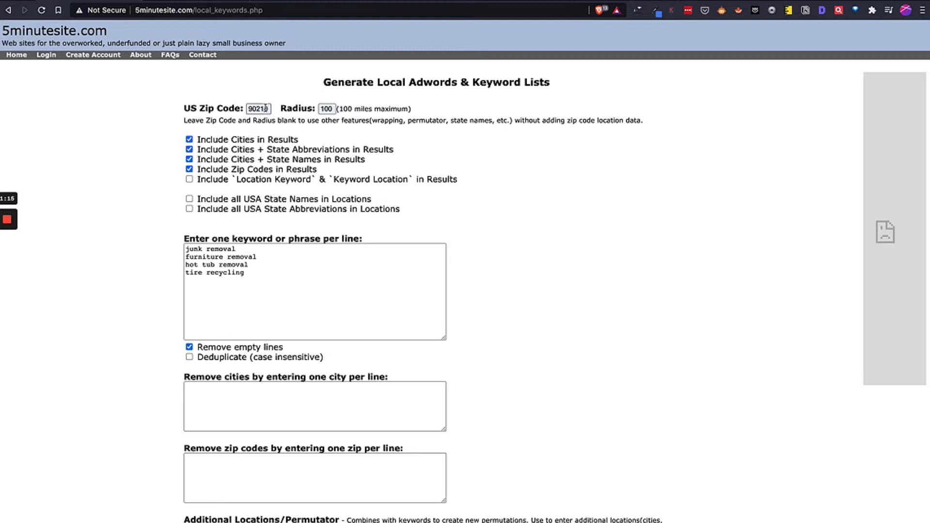
pyautogui.scroll(-3, 393, 161)
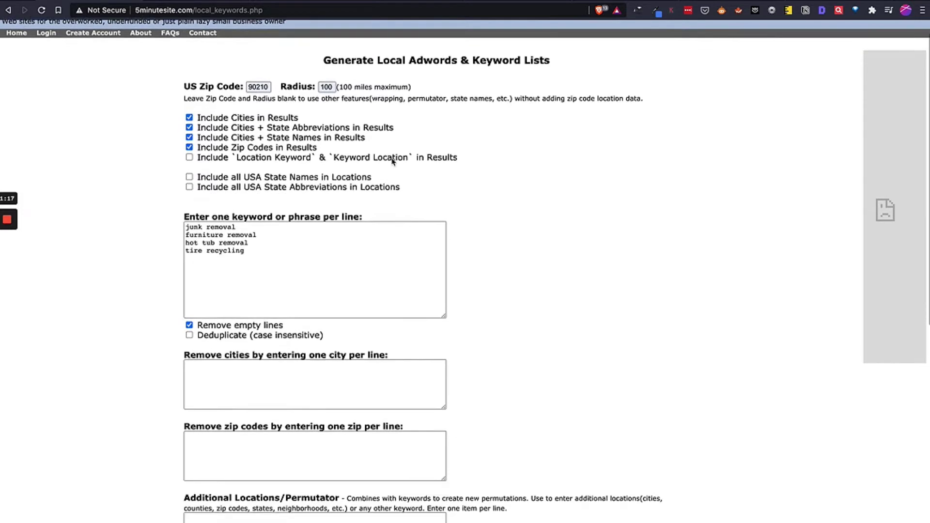
pyautogui.scroll(-8, 392, 160)
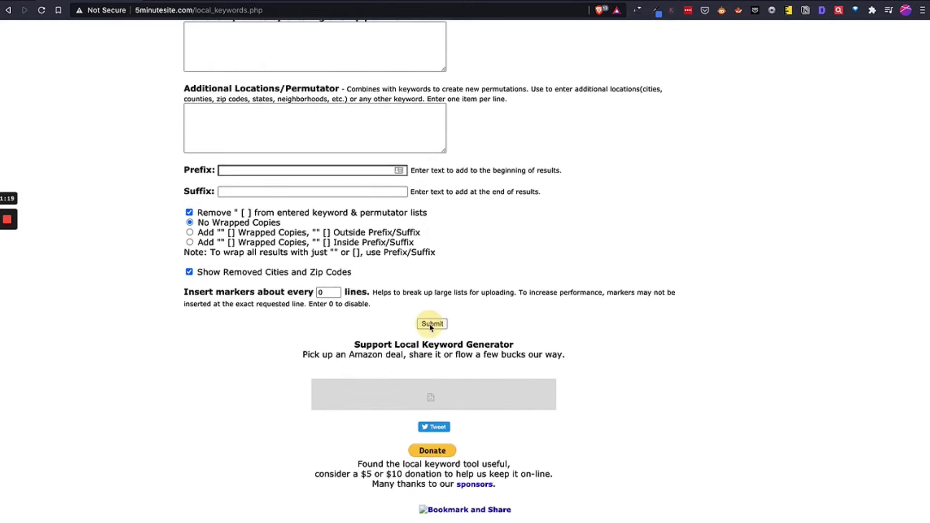
# Submit the form and drag-select the entire 8,692-line keyword output.
pyautogui.click(432, 323)
pyautogui.scroll(-10, 195, 355)
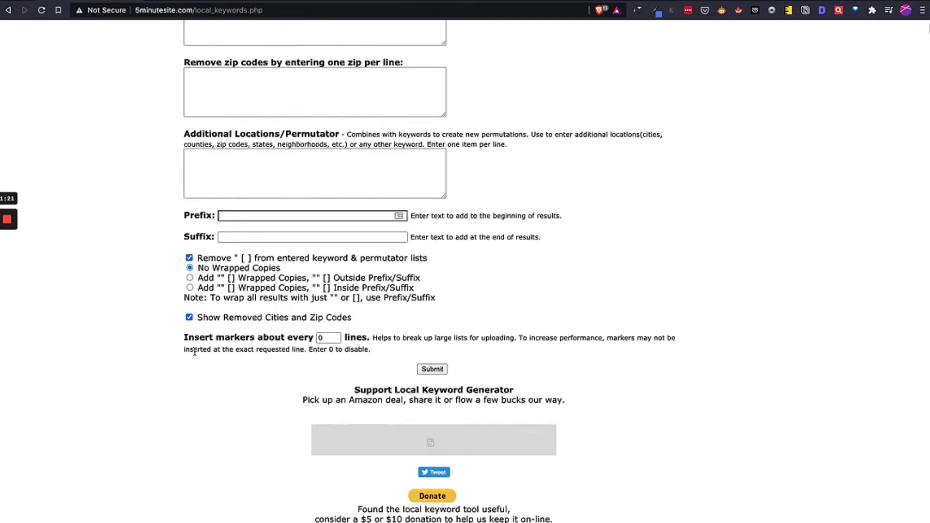
pyautogui.scroll(-8, 195, 354)
pyautogui.scroll(-3, 194, 355)
pyautogui.scroll(-3, 195, 354)
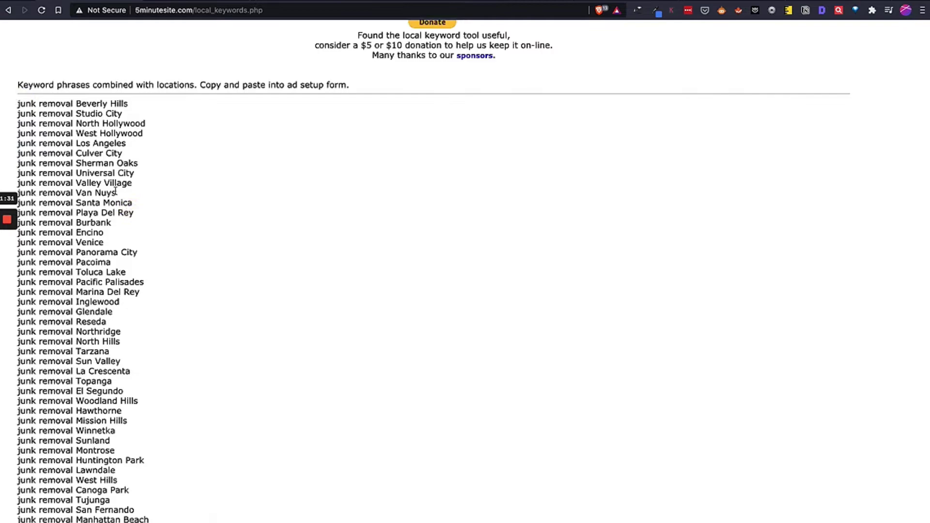
pyautogui.moveTo(17, 104)
pyautogui.mouseDown()
pyautogui.moveTo(927, 519)
pyautogui.moveTo(153, 437)
pyautogui.mouseUp()
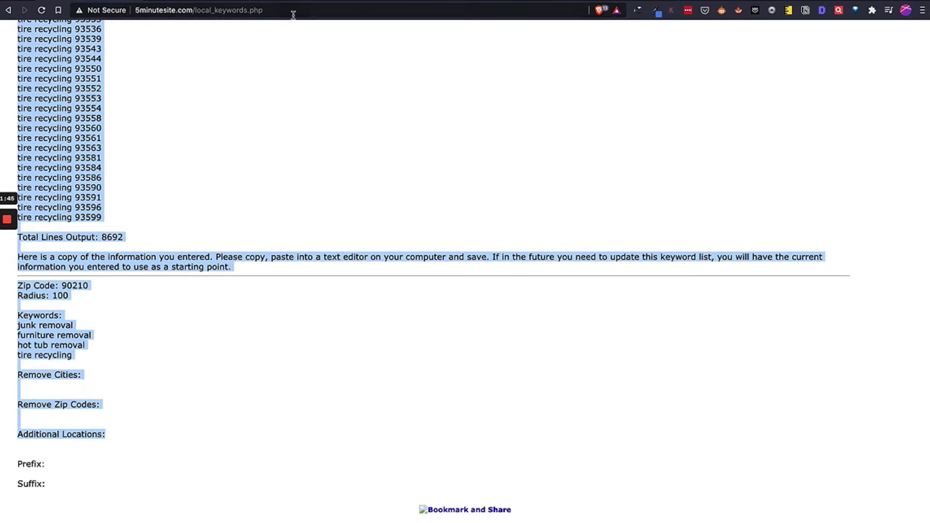
pyautogui.scroll(3, 88, 149)
pyautogui.scroll(8, 88, 150)
pyautogui.scroll(8, 141, 108)
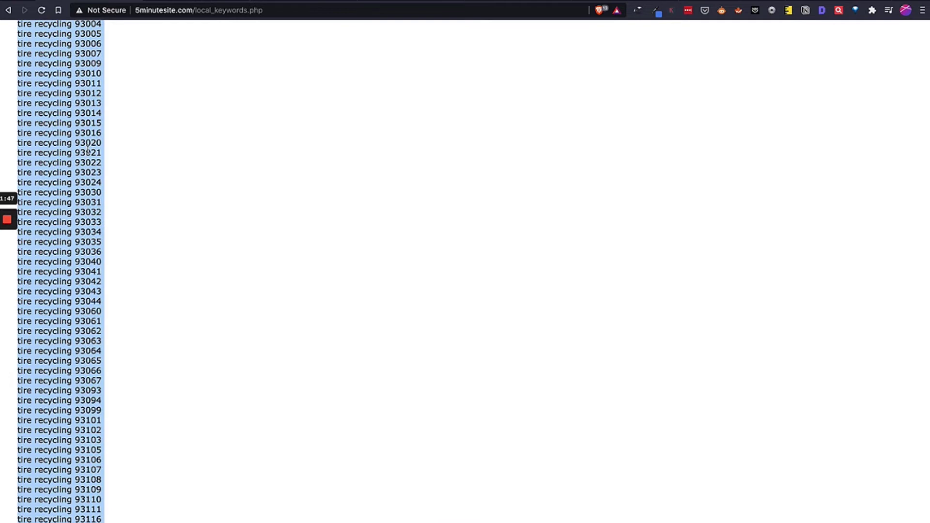
pyautogui.scroll(8, 141, 107)
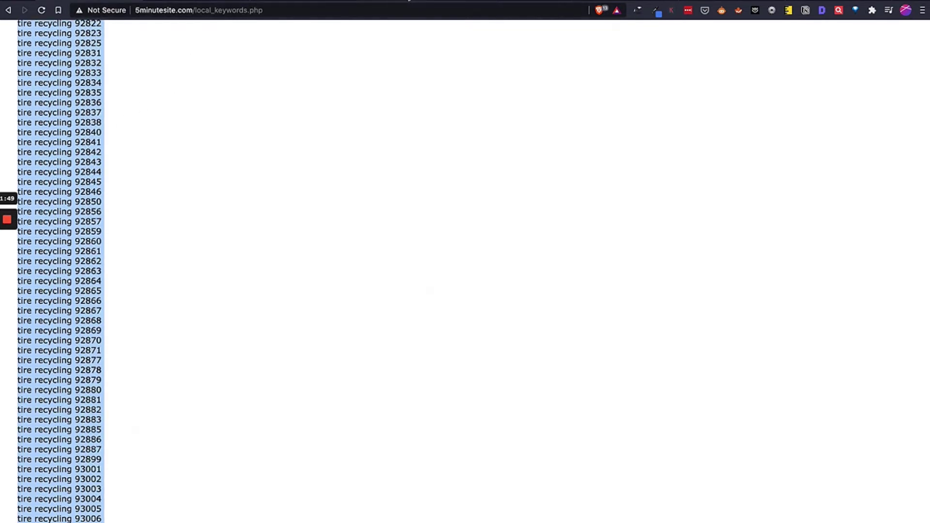
# Paste the generated keyword list into the blank spreadsheet starting at A2.
pyautogui.click(375, 2)
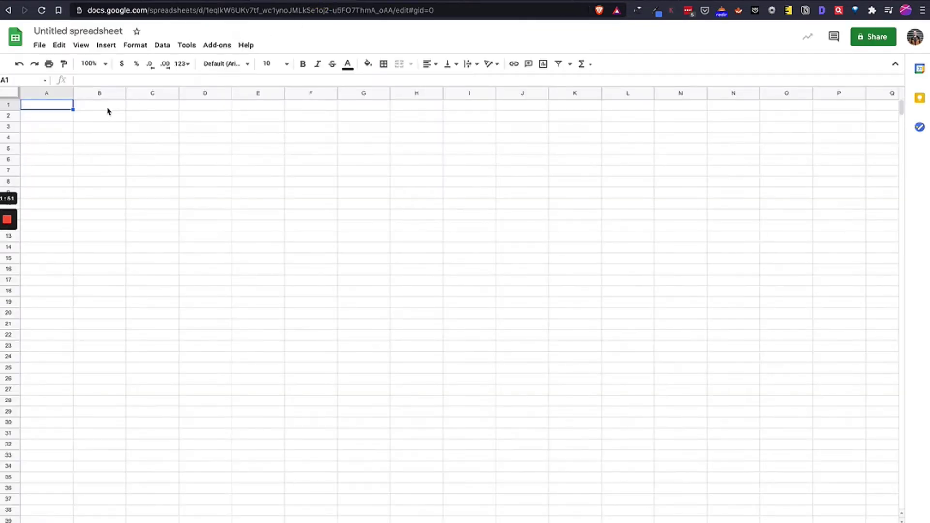
pyautogui.press('Down')
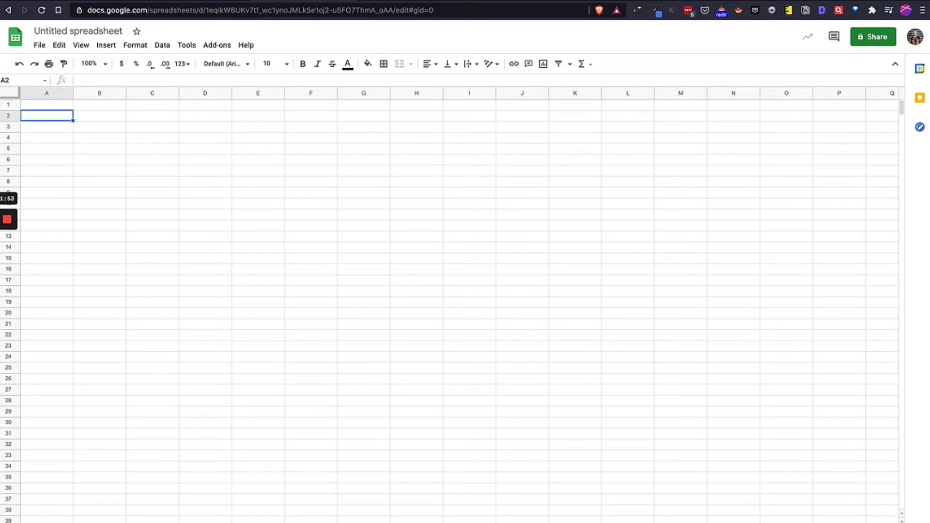
pyautogui.hotkey('ctrl', 'v')
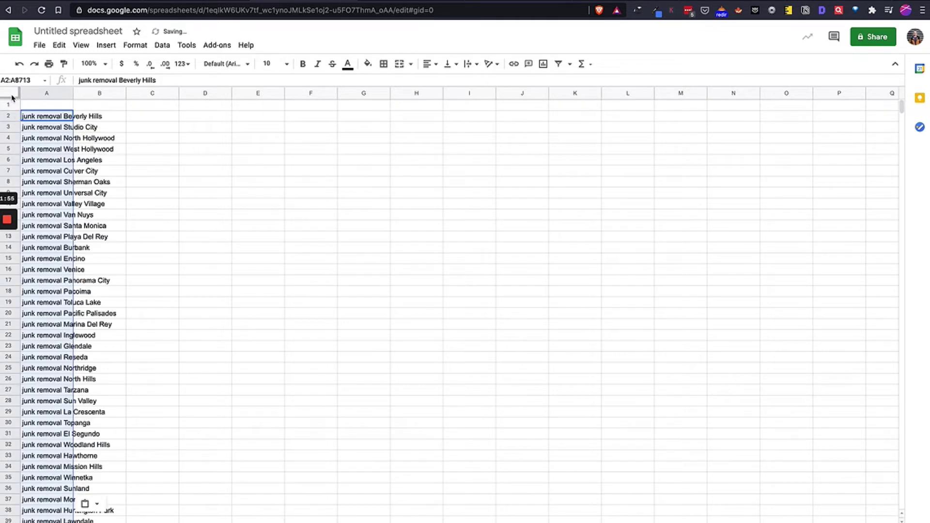
# Filter column A with the condition 'Text does not contain 9'.
pyautogui.click(10, 93)
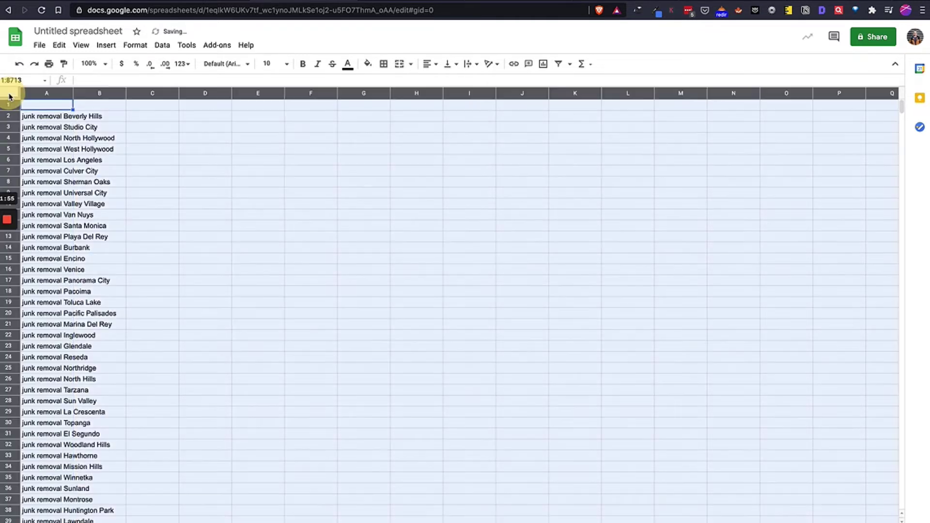
pyautogui.click(558, 64)
pyautogui.click(69, 106)
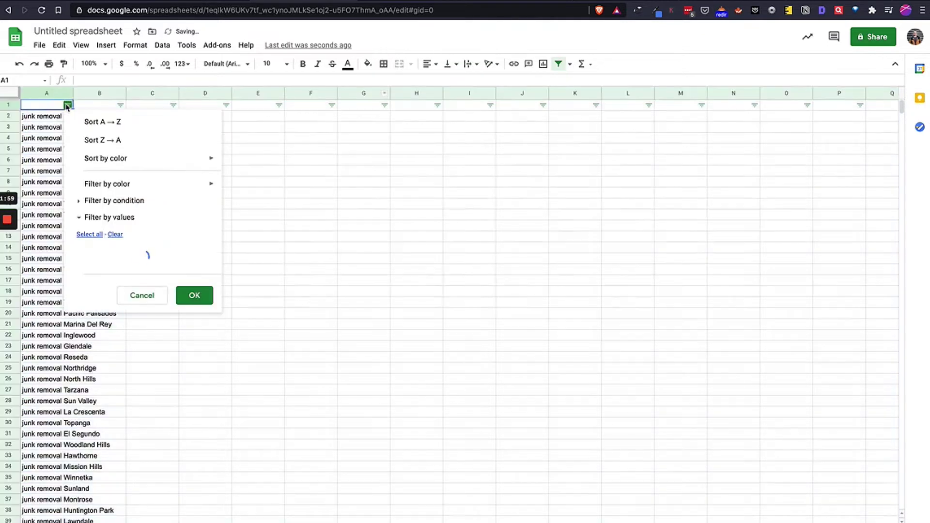
pyautogui.click(125, 202)
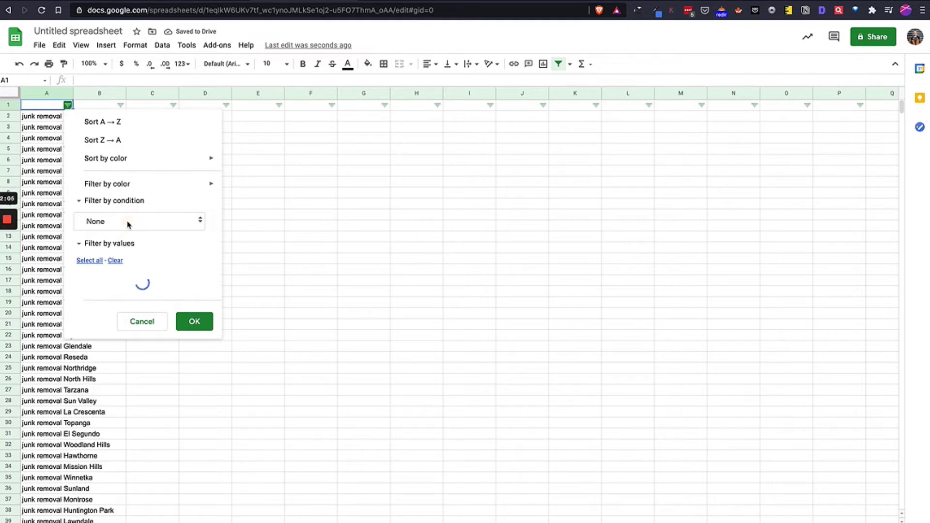
pyautogui.click(134, 202)
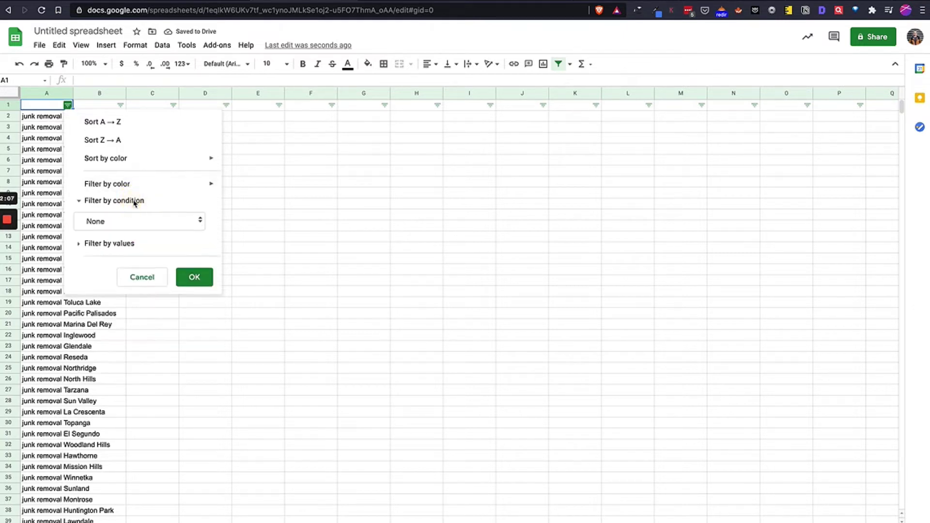
pyautogui.click(135, 222)
pyautogui.click(135, 222)
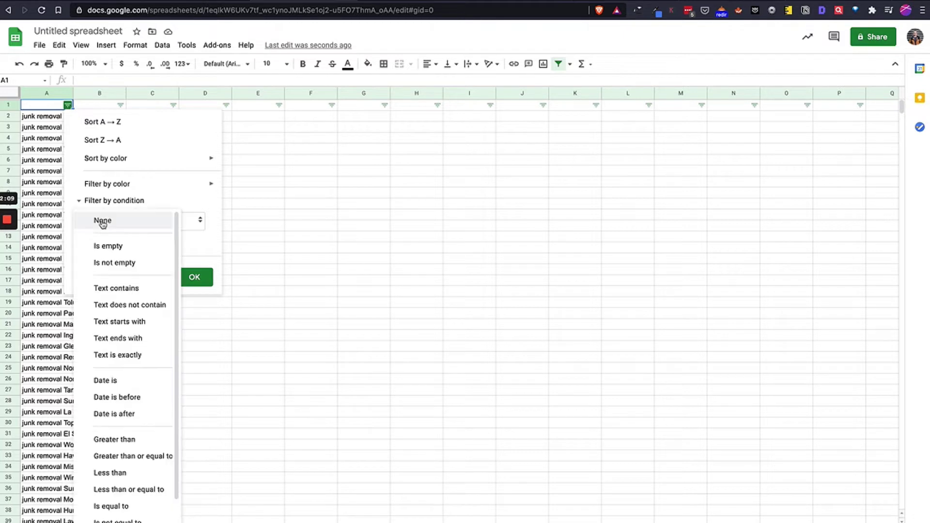
pyautogui.click(130, 304)
pyautogui.click(132, 243)
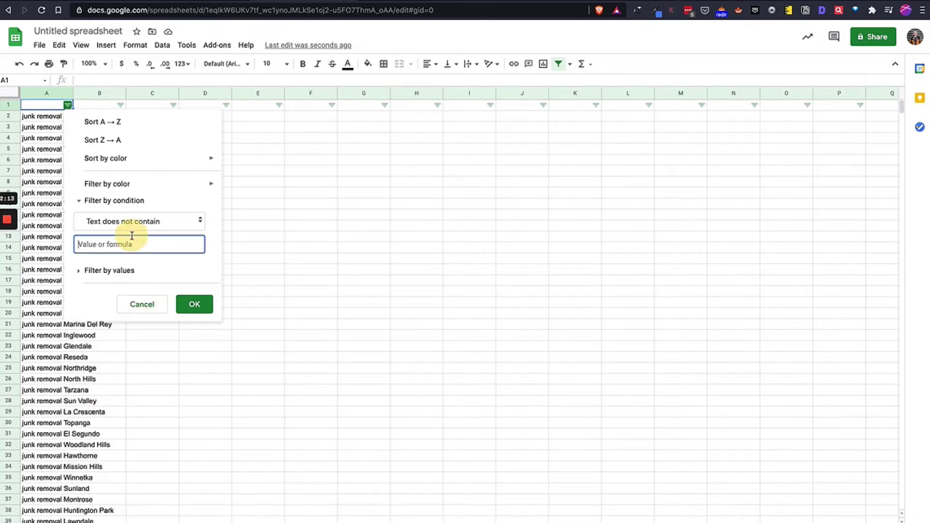
pyautogui.write('9')
pyautogui.click(195, 304)
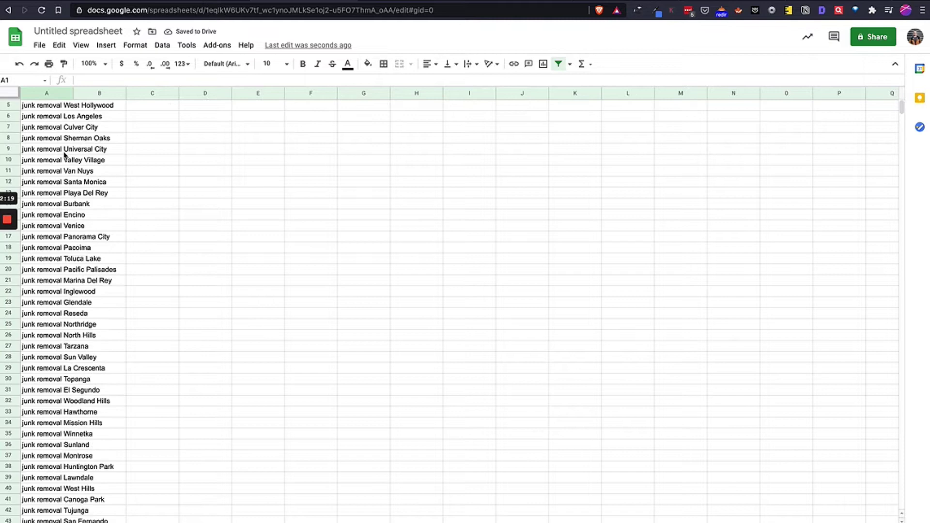
# Copy all remaining keyword phrases from A2 down to the last row.
pyautogui.click(46, 117)
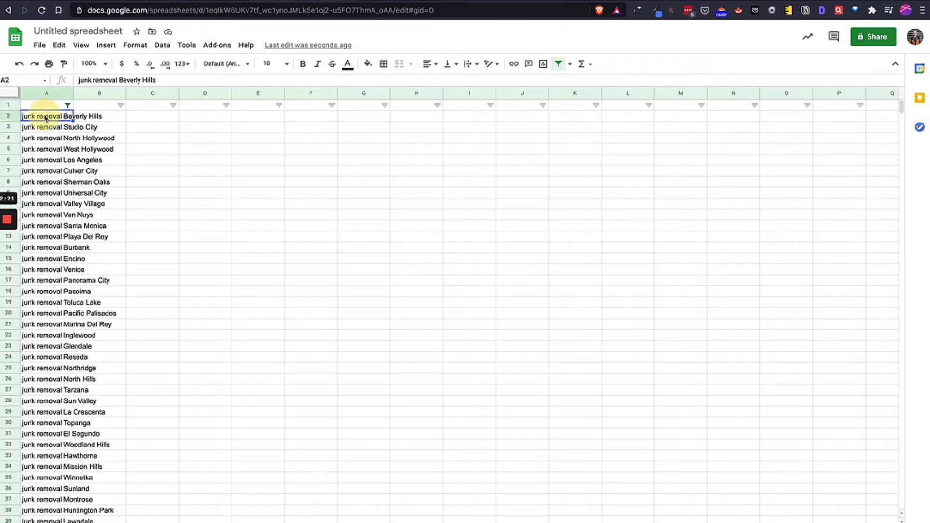
pyautogui.hotkey('ctrl', 'shift', 'Down')
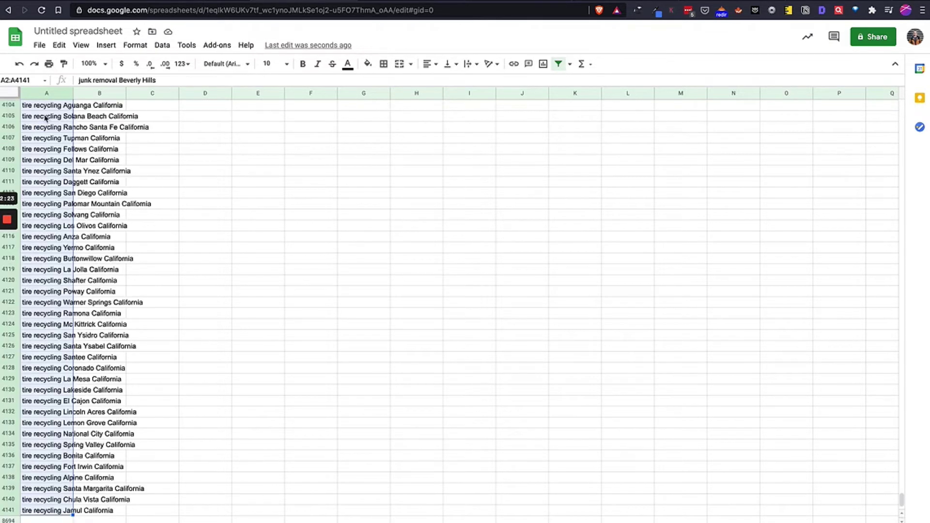
pyautogui.hotkey('ctrl', 'c')
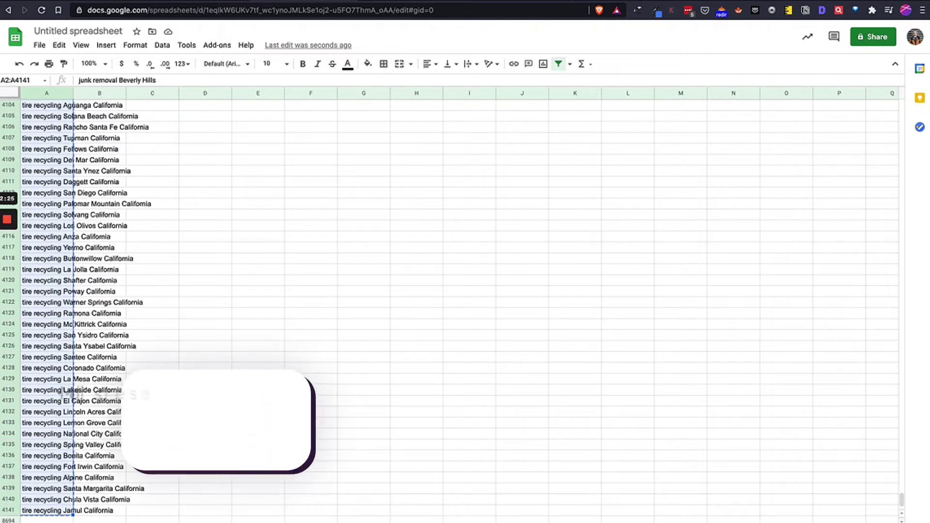
pyautogui.click(190, 2)
# Look up Ahrefs search volume for the pasted keyword phrases.
pyautogui.click(368, 183)
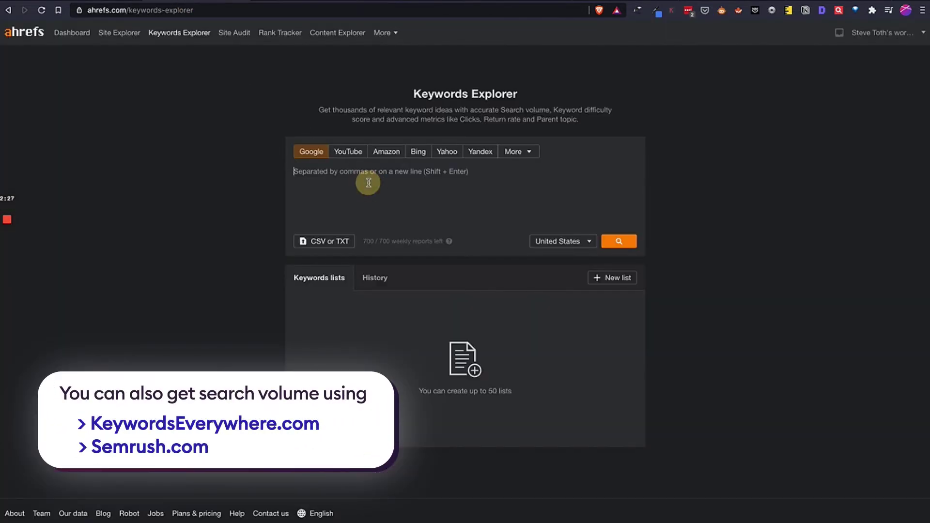
pyautogui.hotkey('ctrl', 'v')
pyautogui.scroll(-5, 632, 314)
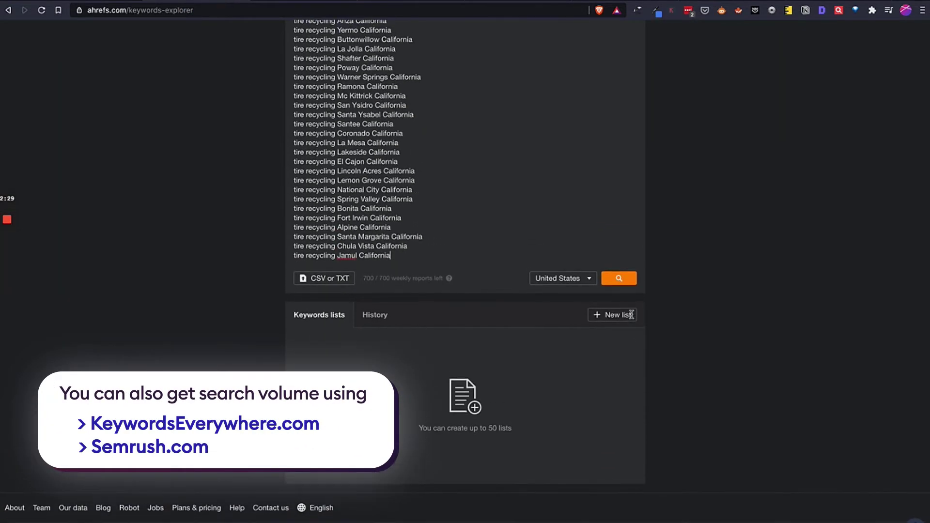
pyautogui.click(623, 286)
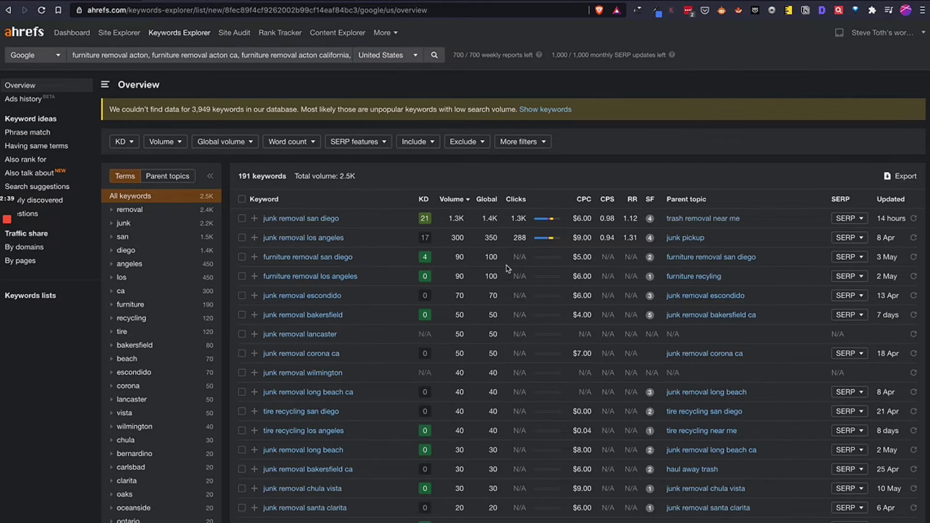
pyautogui.scroll(-5, 368, 345)
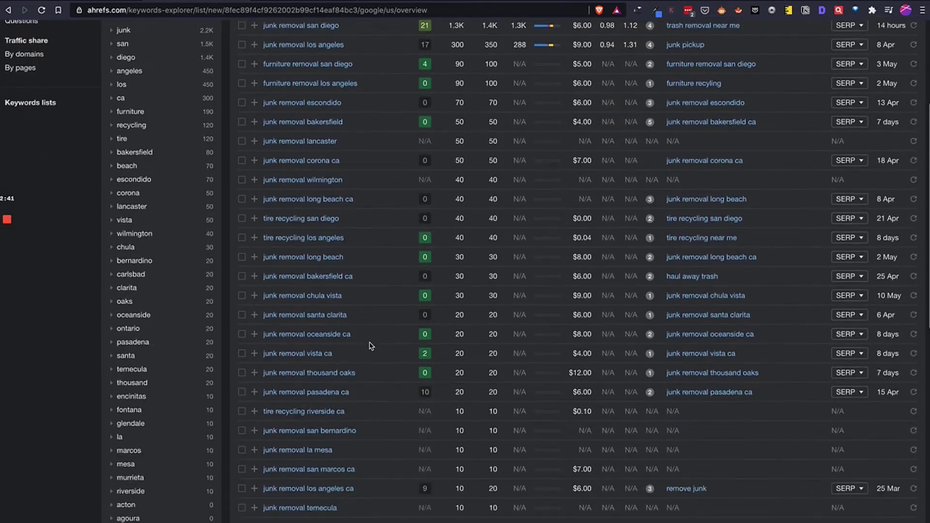
pyautogui.scroll(6, 368, 345)
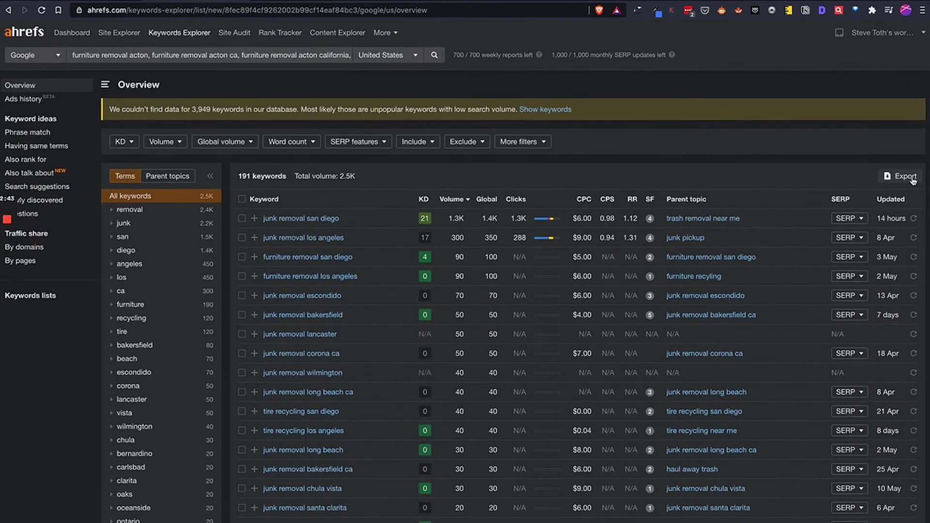
# Export all 191 keyword results as a CSV saved to the Desktop.
pyautogui.click(901, 176)
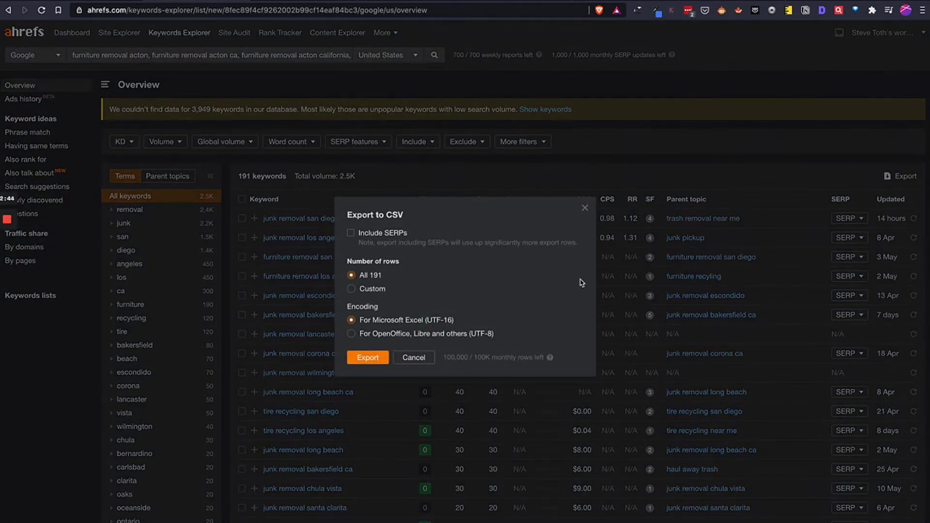
pyautogui.click(369, 358)
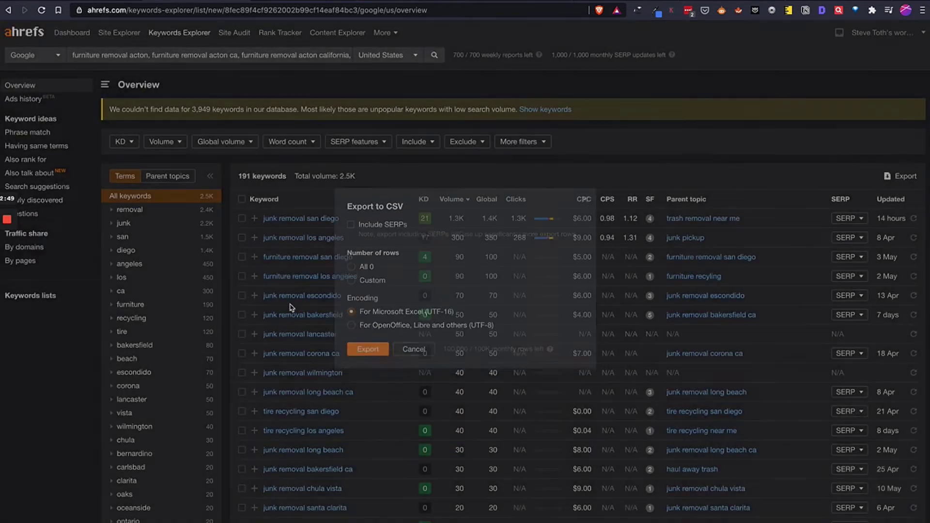
pyautogui.press('super+shift+d')
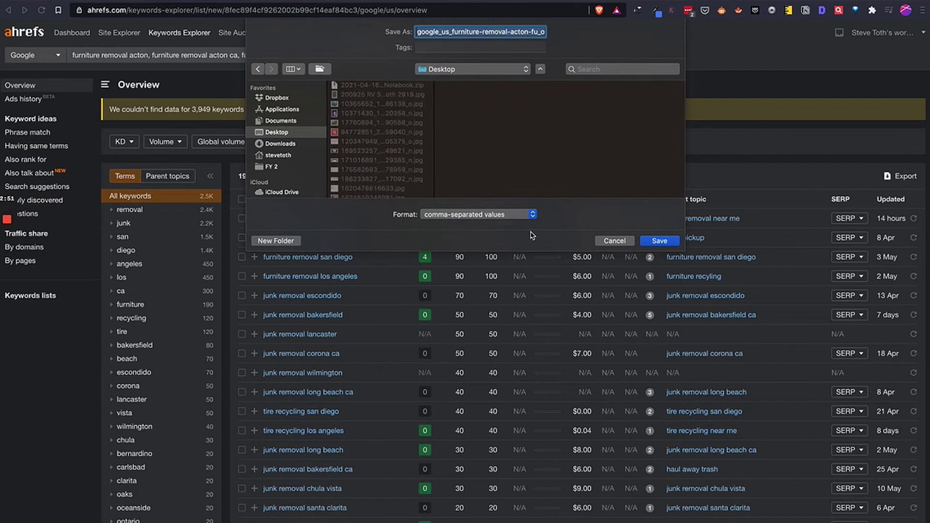
pyautogui.click(658, 241)
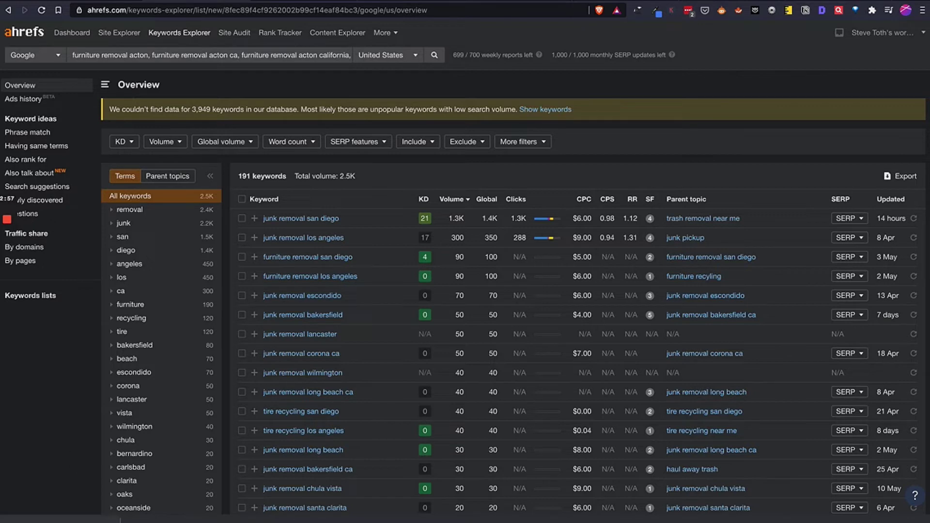
# Reveal the downloaded CSV in Finder, then return to the Google Sheets spreadsheet.
pyautogui.click(127, 511)
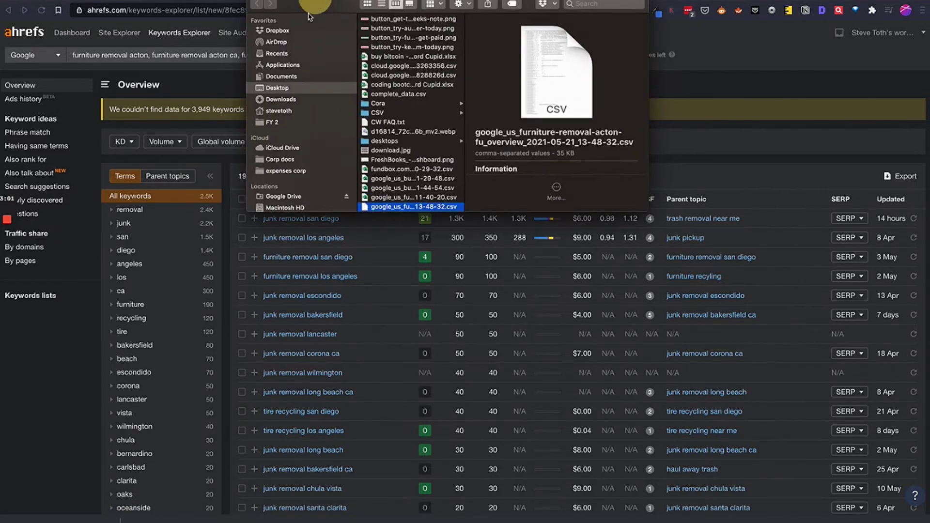
pyautogui.moveTo(314, 6); pyautogui.dragTo(222, 245)
pyautogui.click(535, 325)
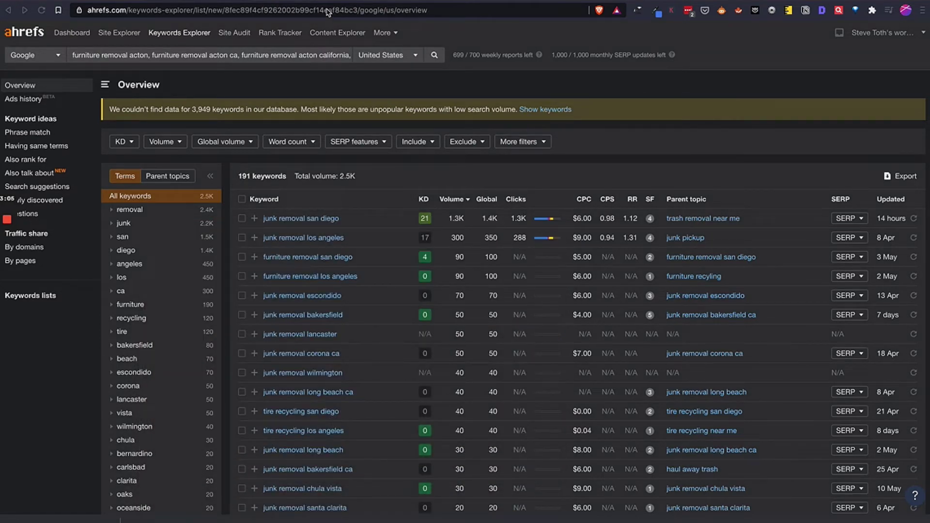
pyautogui.click(308, 3)
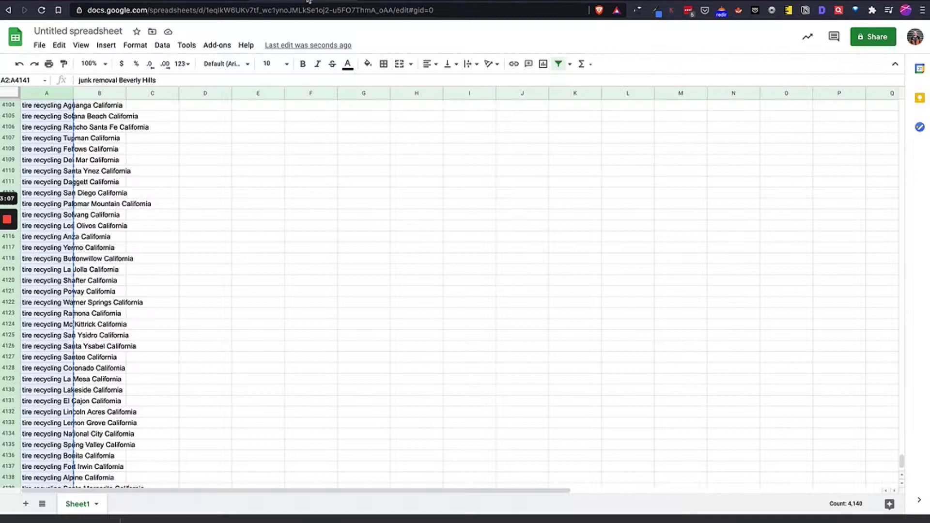
# Add a sheet and upload the Ahrefs CSV through File > Import with 'Replace spreadsheet' chosen.
pyautogui.click(26, 504)
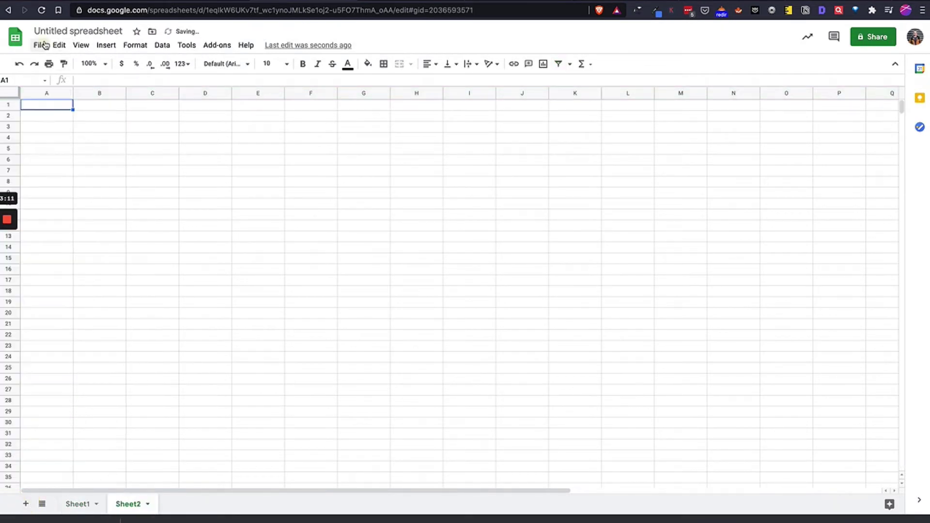
pyautogui.click(39, 45)
pyautogui.click(73, 124)
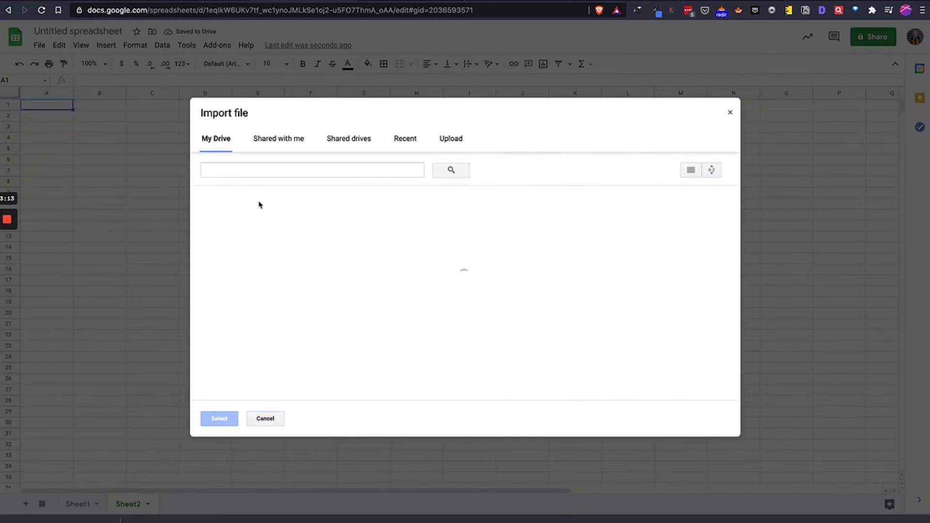
pyautogui.click(450, 138)
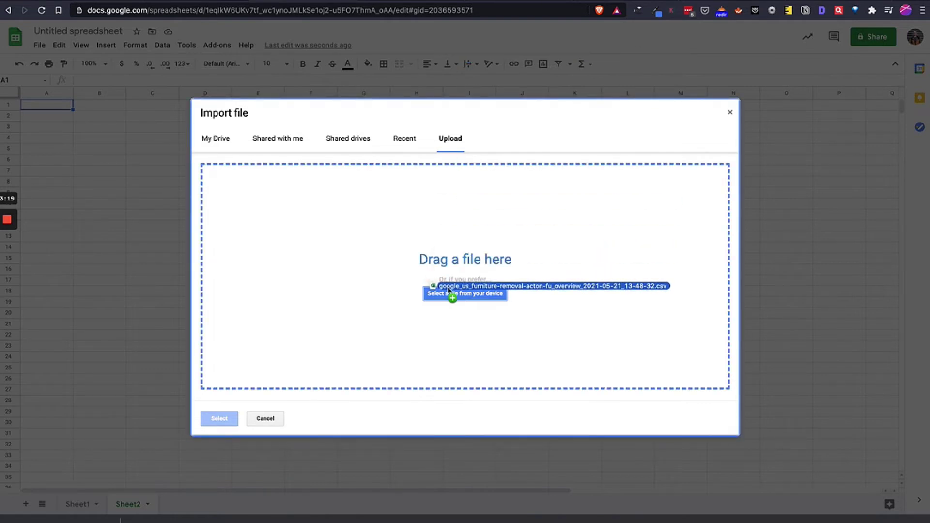
pyautogui.moveTo(461, 212); pyautogui.dragTo(446, 297)
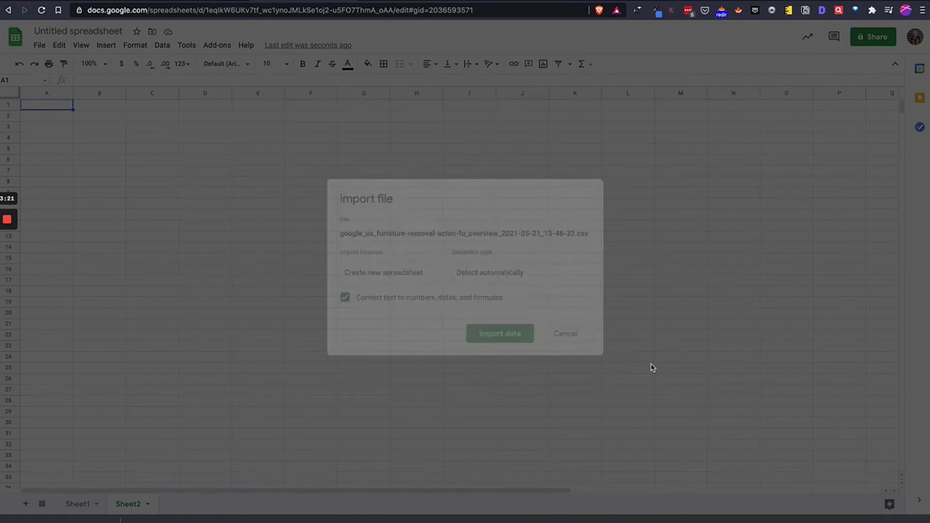
pyautogui.click(509, 333)
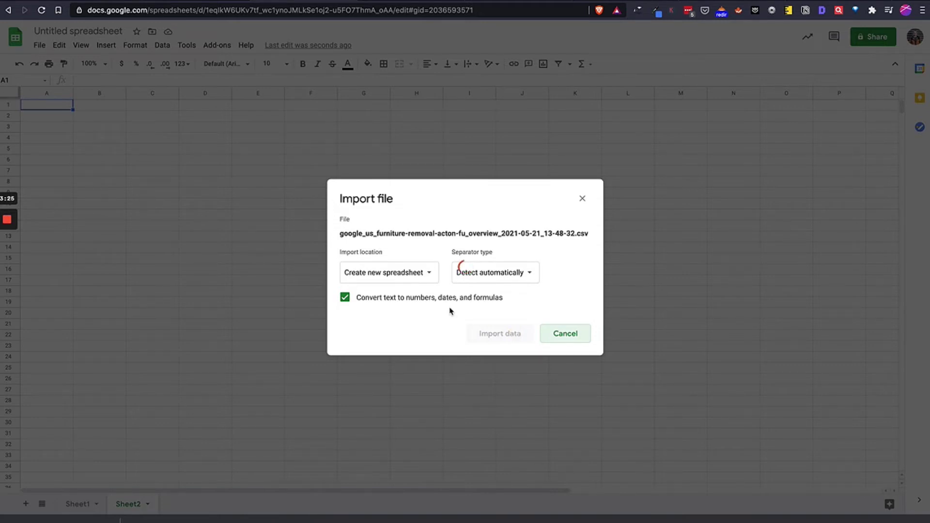
pyautogui.click(421, 295)
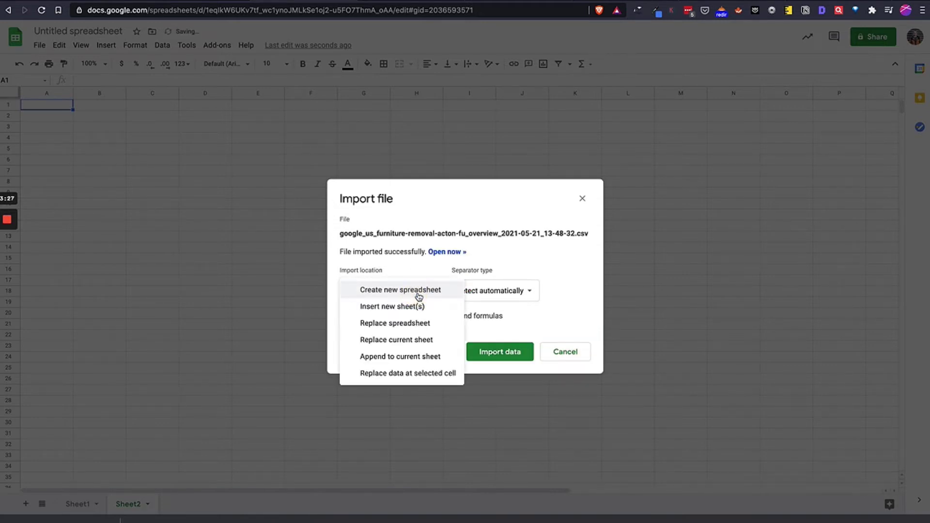
pyautogui.click(412, 324)
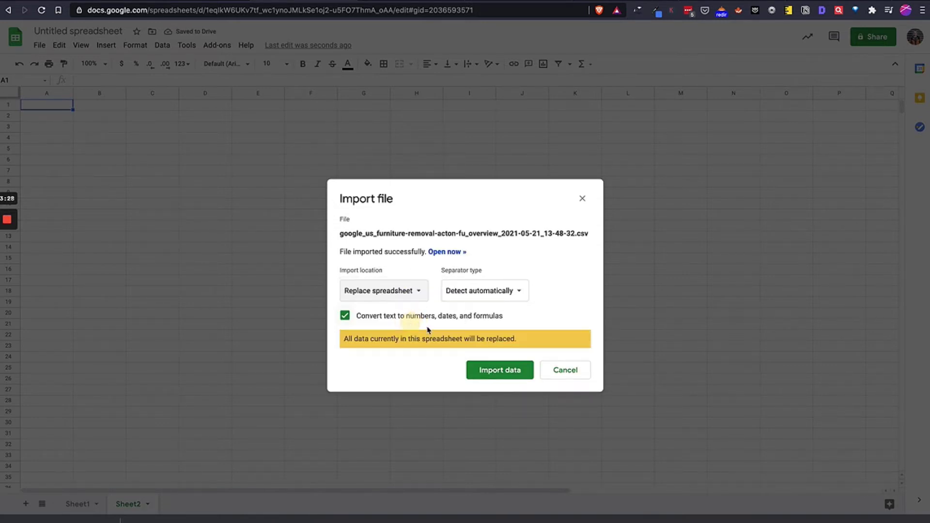
pyautogui.click(500, 371)
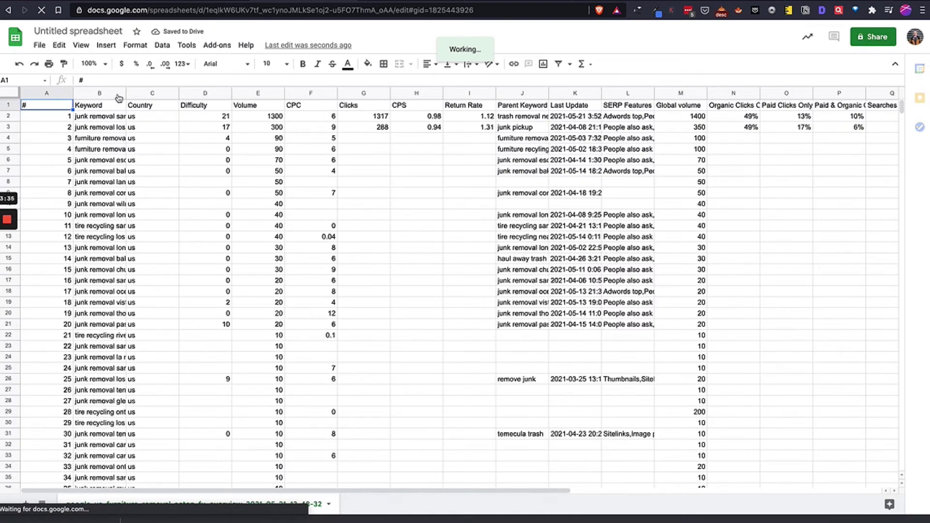
# Widen column B and select its keywords to review them, then move to the EXAMPLE spreadsheet.
pyautogui.doubleClick(126, 93)
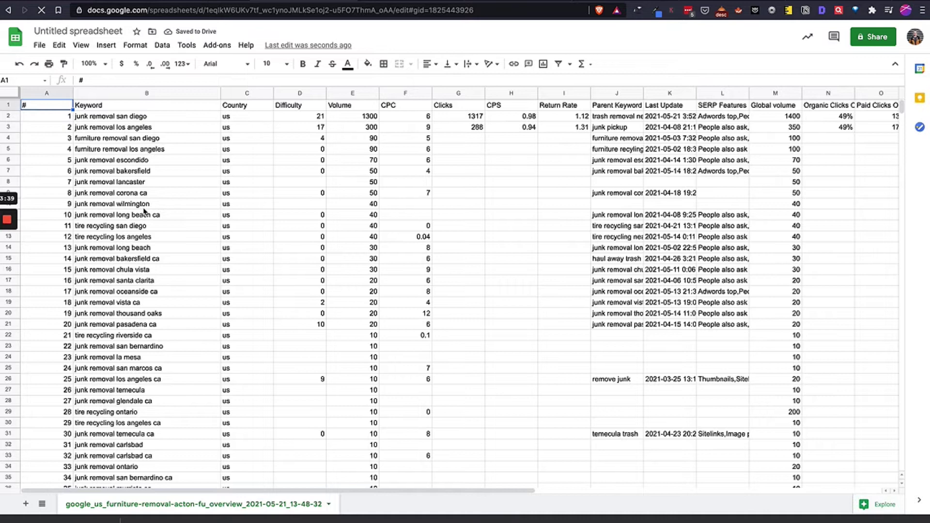
pyautogui.scroll(-1, 145, 211)
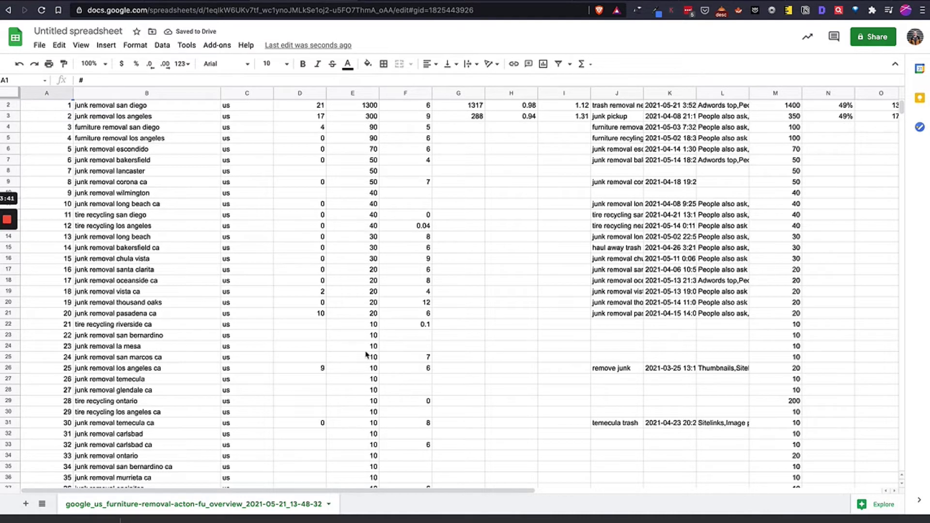
pyautogui.scroll(1, 160, 326)
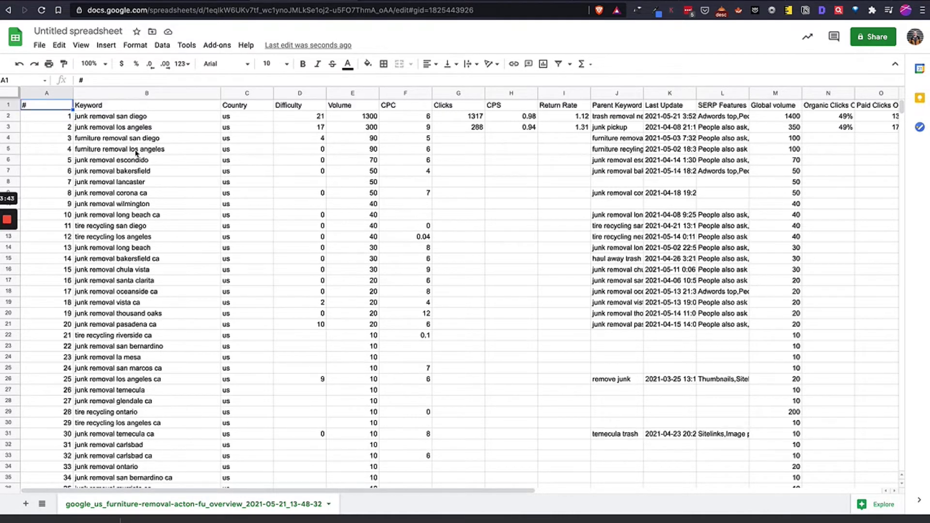
pyautogui.click(138, 117)
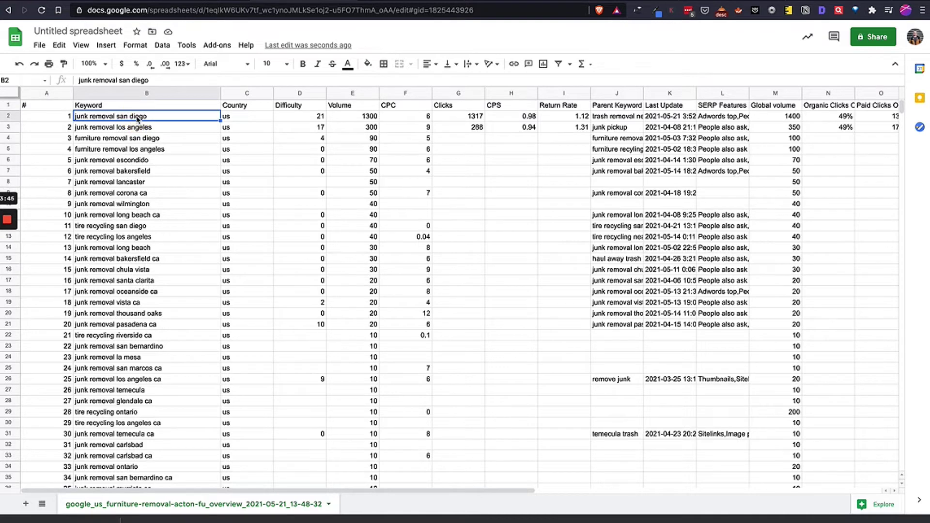
pyautogui.hotkey('ctrl', 'shift', 'Down')
pyautogui.moveTo(137, 105); pyautogui.dragTo(137, 358)
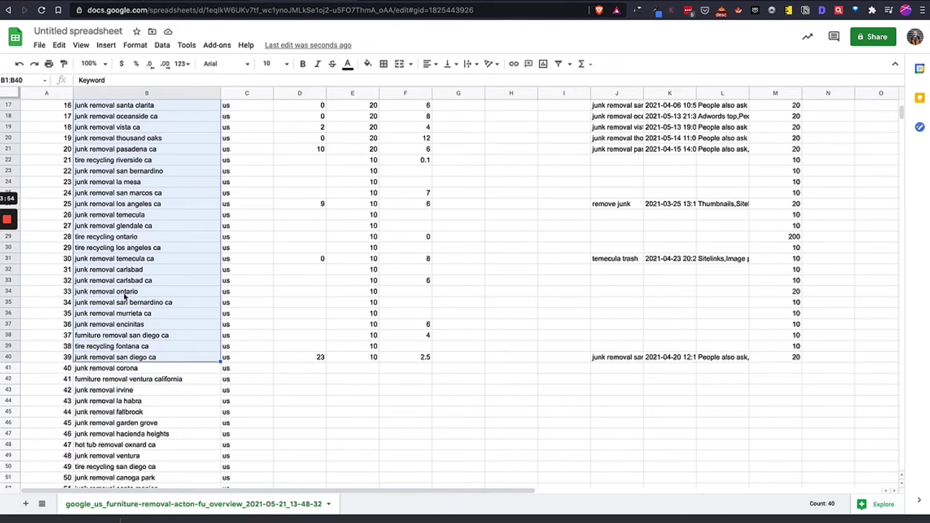
pyautogui.scroll(5, 125, 295)
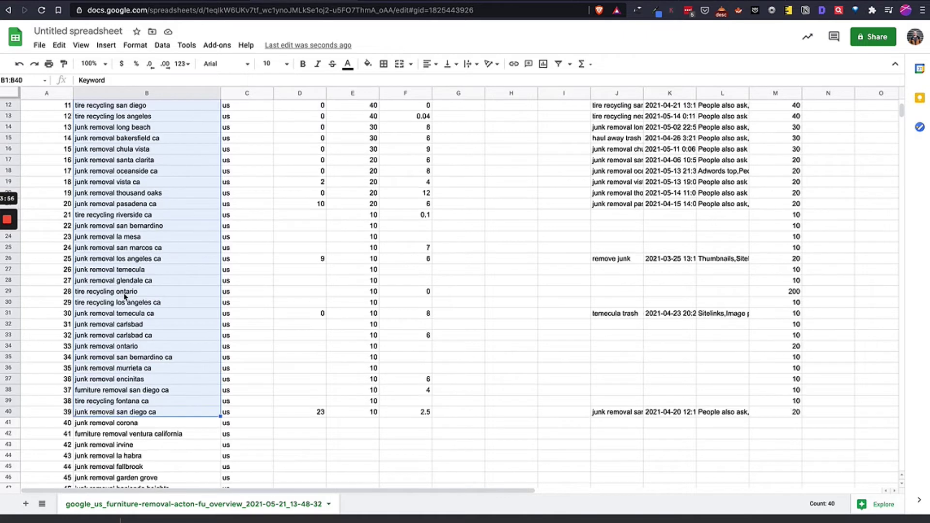
pyautogui.scroll(3, 125, 294)
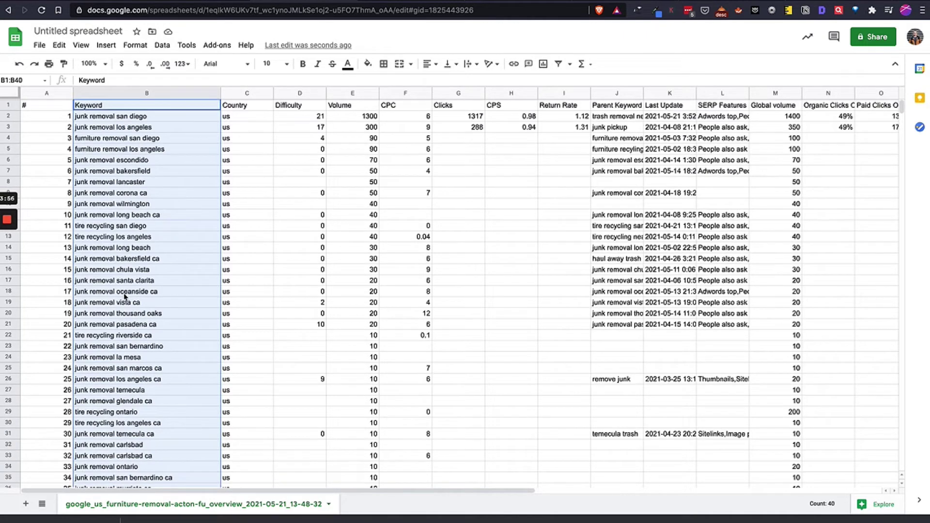
pyautogui.click(151, 118)
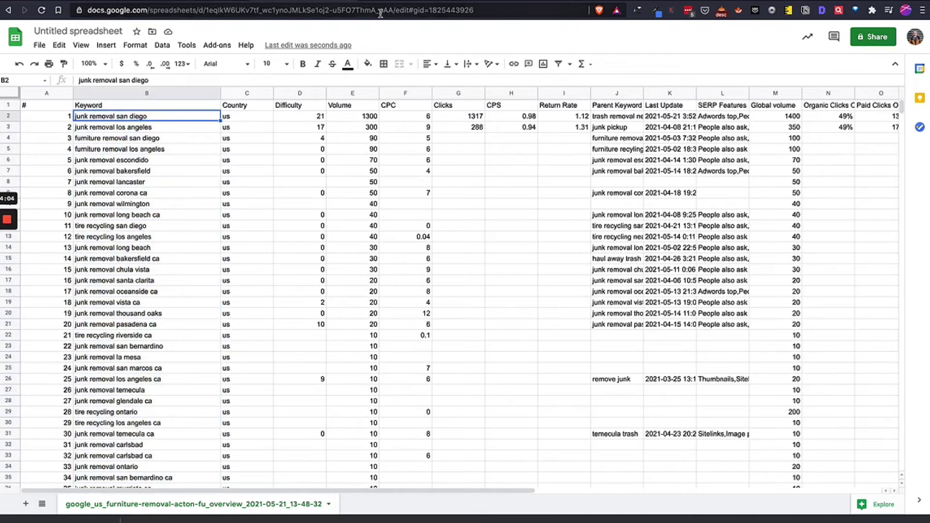
pyautogui.hotkey('ctrl', 'Tab')
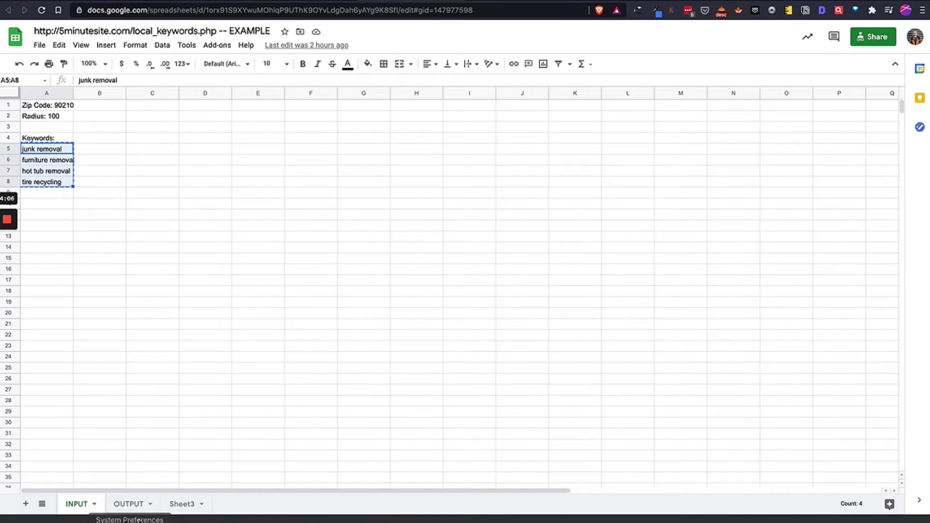
# Turn off the OUTPUT sheet's filter and select the 'junk removal San Fernando' phrase.
pyautogui.click(133, 508)
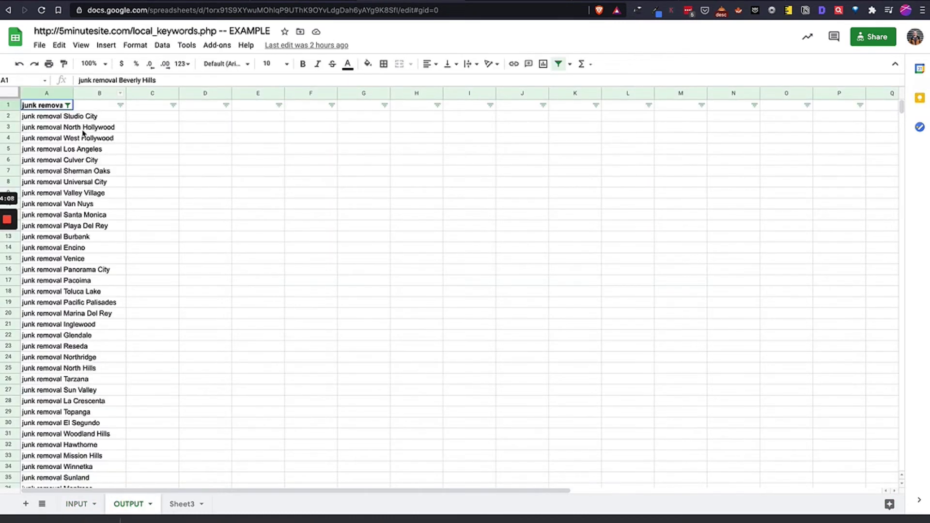
pyautogui.click(558, 64)
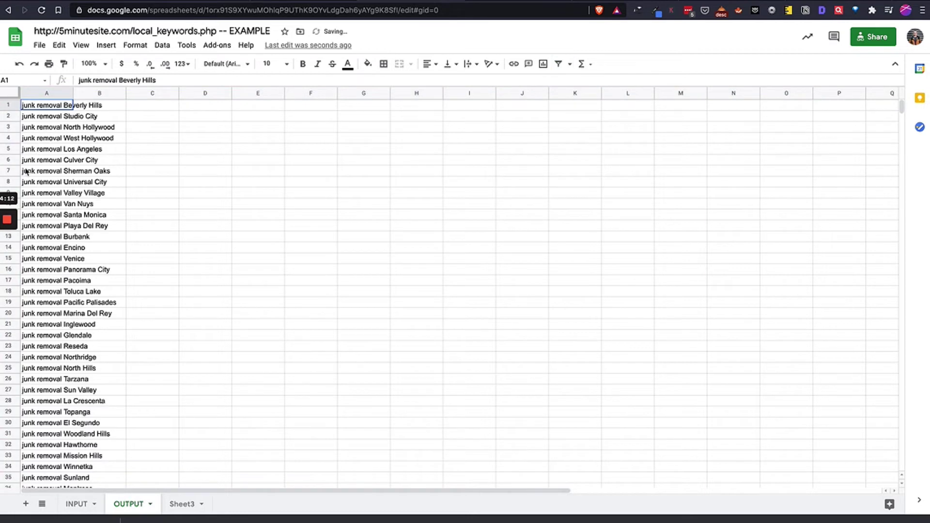
pyautogui.scroll(-8, 51, 169)
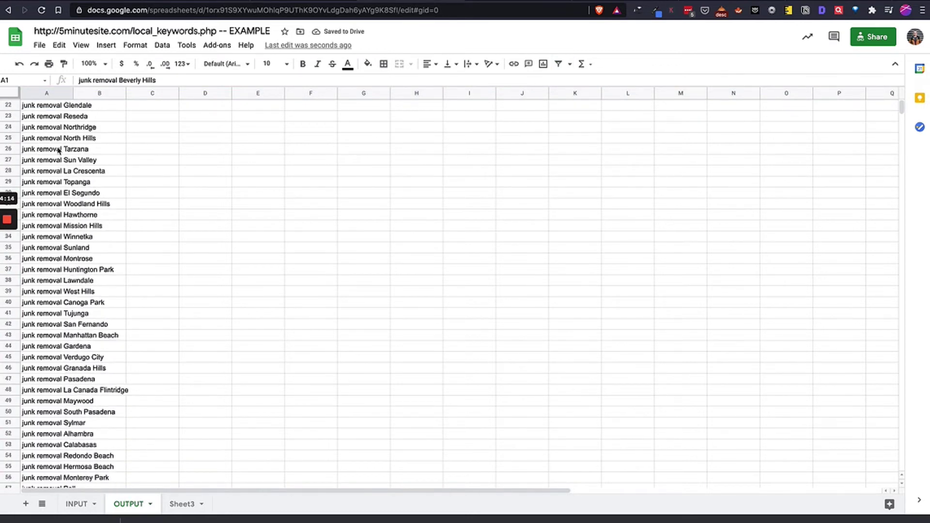
pyautogui.scroll(-3, 60, 152)
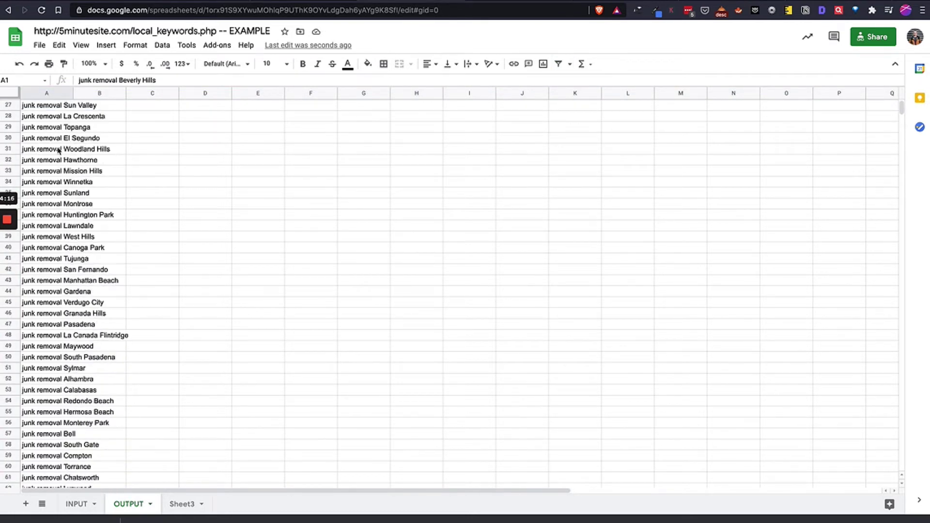
pyautogui.click(46, 270)
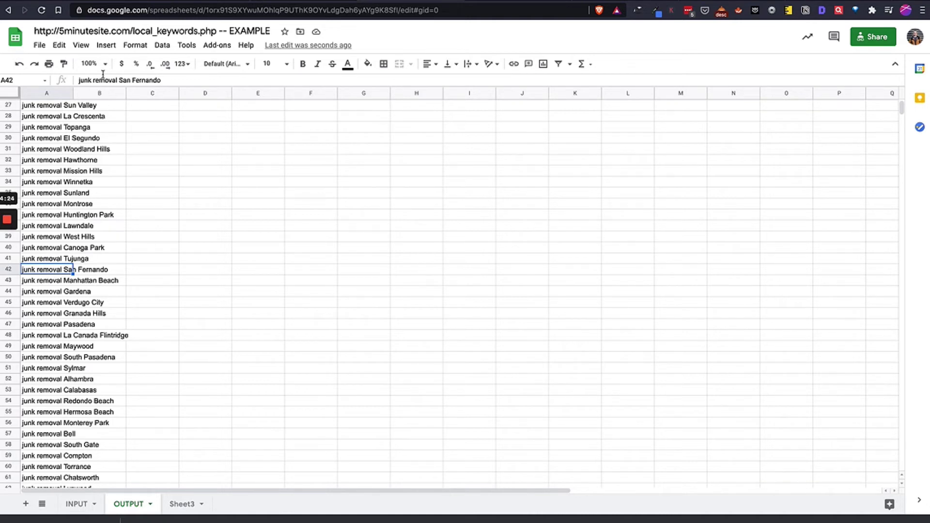
# Review zip 90210, the 100-mile radius and the four seed keywords, then jump to the results.
pyautogui.hotkey('ctrl', 'Tab')
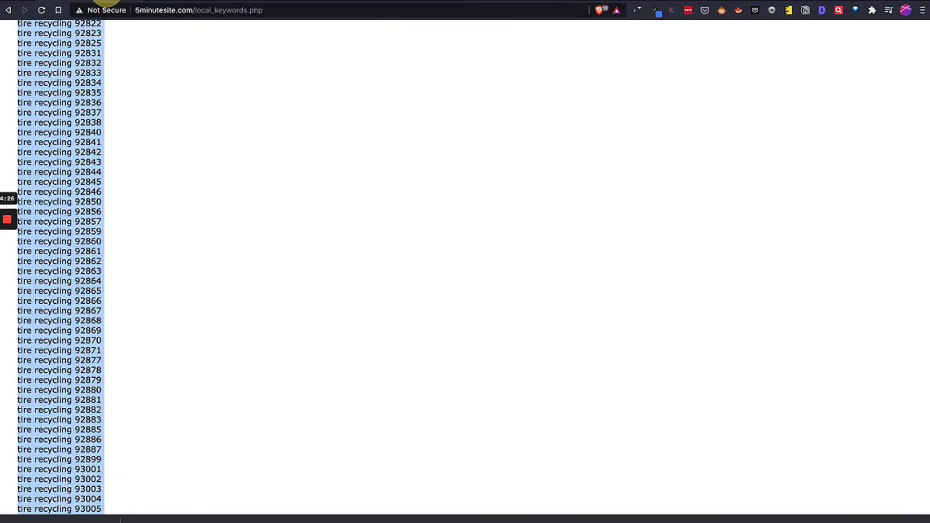
pyautogui.click(141, 161)
pyautogui.press('Home')
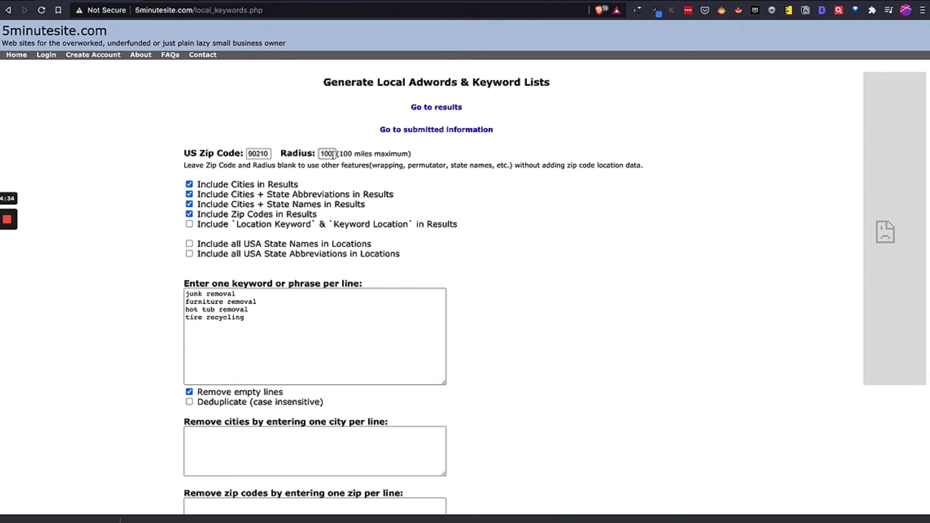
pyautogui.doubleClick(258, 154)
pyautogui.click(327, 154)
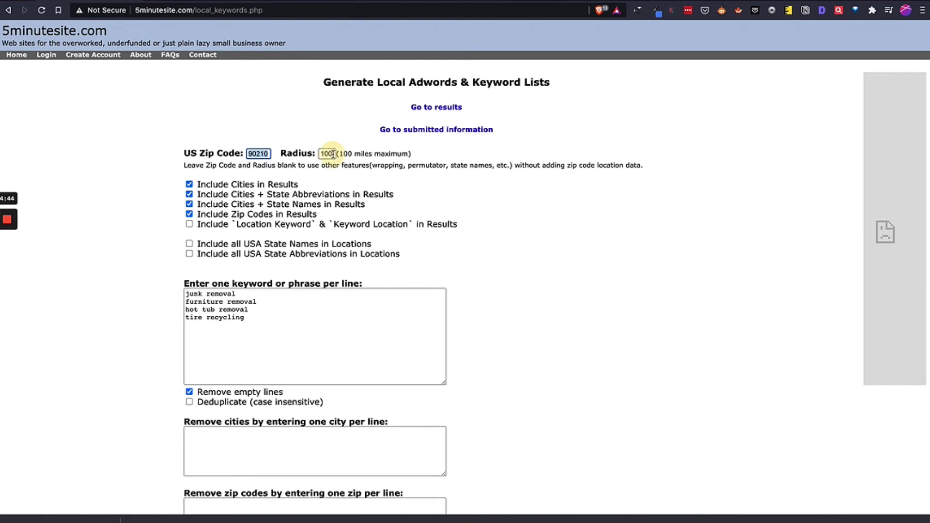
pyautogui.click(325, 153)
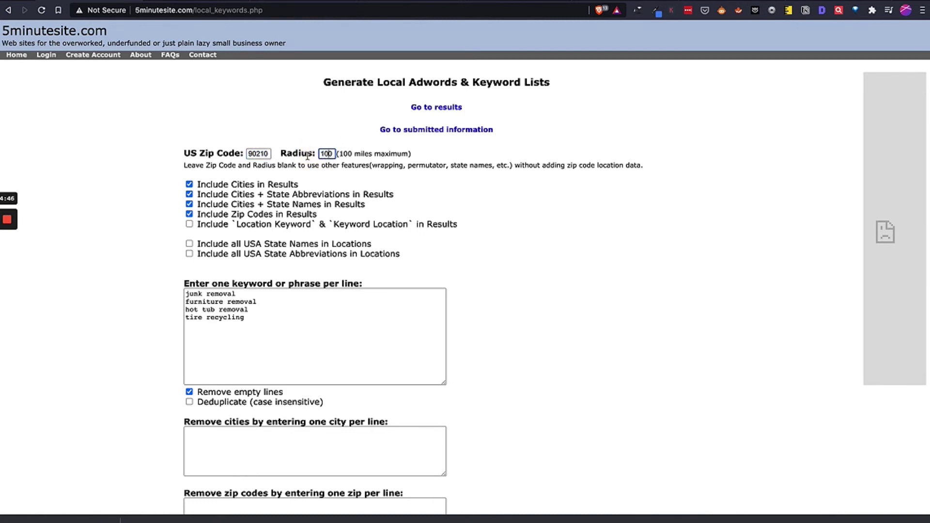
pyautogui.scroll(-1, 350, 155)
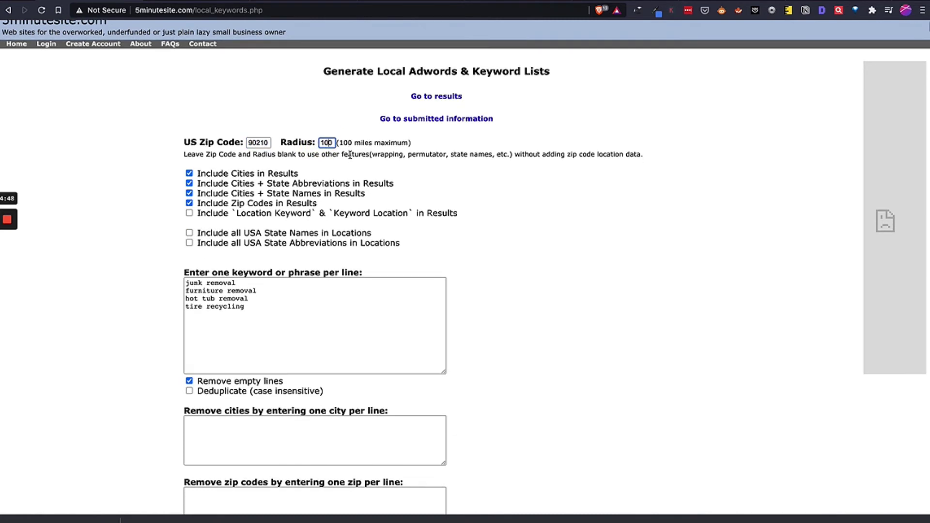
pyautogui.scroll(1, 350, 156)
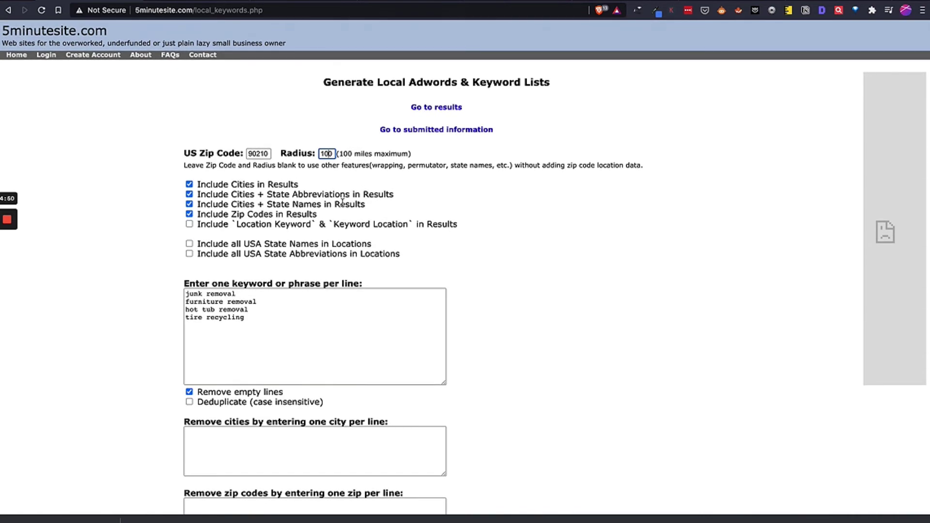
pyautogui.scroll(-2, 327, 240)
pyautogui.moveTo(266, 274); pyautogui.dragTo(212, 246)
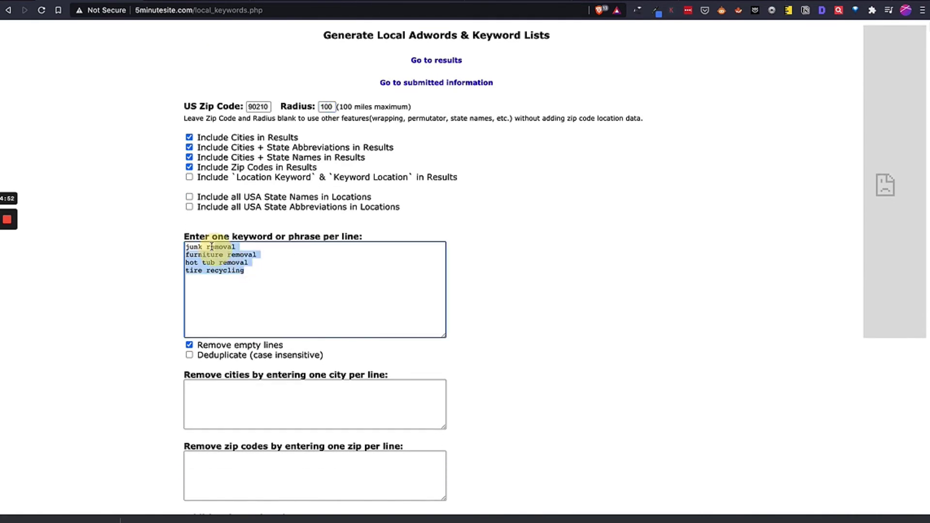
pyautogui.moveTo(194, 291); pyautogui.dragTo(187, 235)
pyautogui.click(510, 240)
pyautogui.scroll(-15, 510, 240)
pyautogui.scroll(-5, 510, 239)
pyautogui.scroll(10, 510, 240)
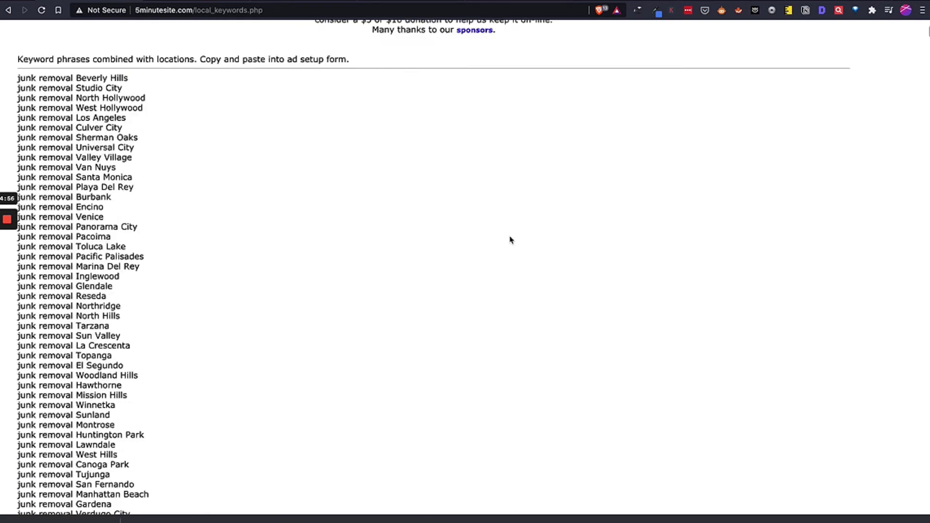
pyautogui.scroll(5, 510, 240)
pyautogui.scroll(-4, 510, 240)
pyautogui.scroll(-1, 473, 291)
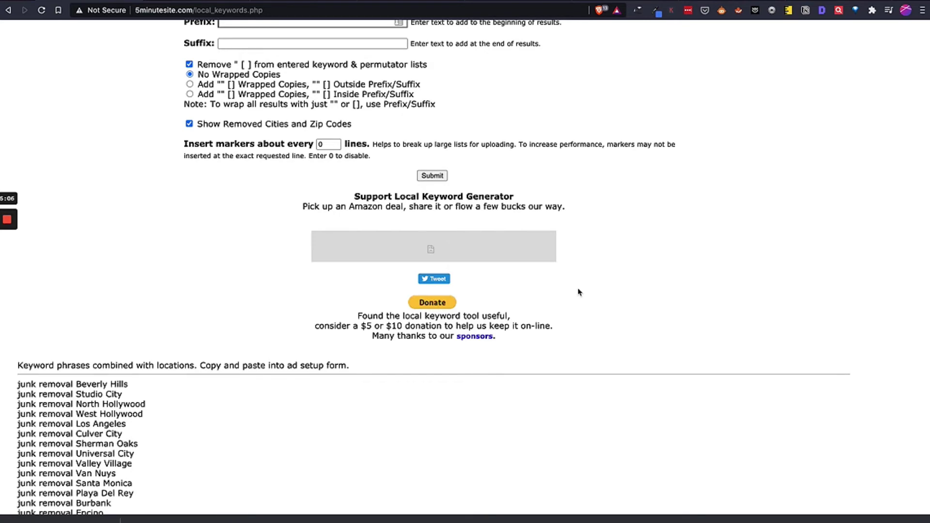
pyautogui.scroll(2, 579, 292)
pyautogui.scroll(10, 579, 293)
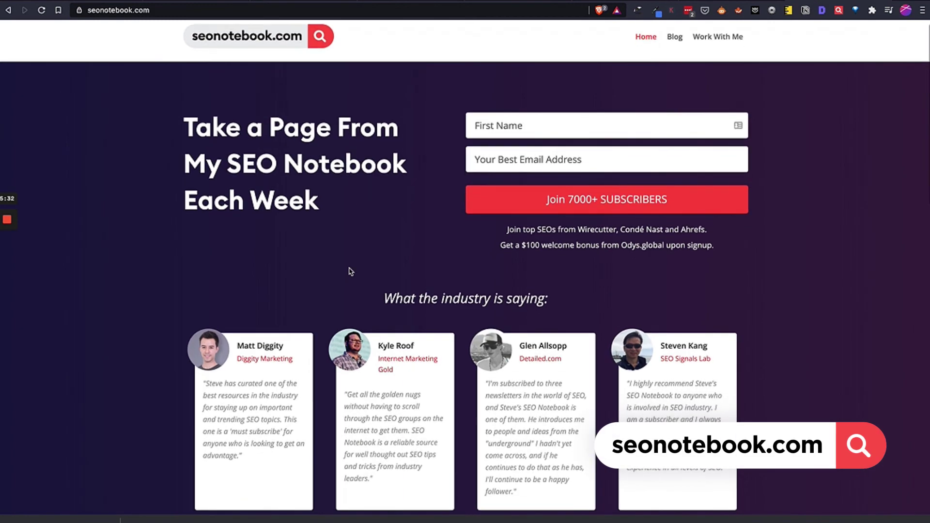
pyautogui.scroll(1, 349, 271)
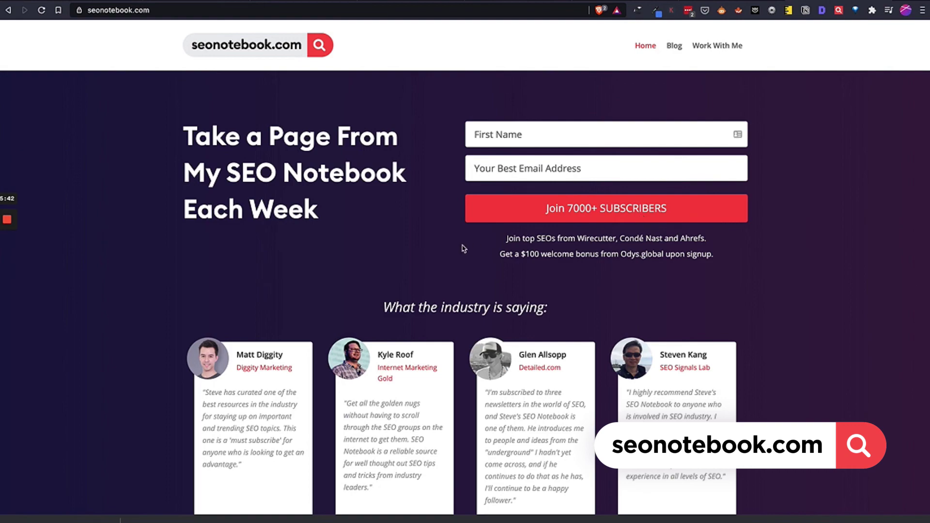
pyautogui.scroll(-10, 673, 313)
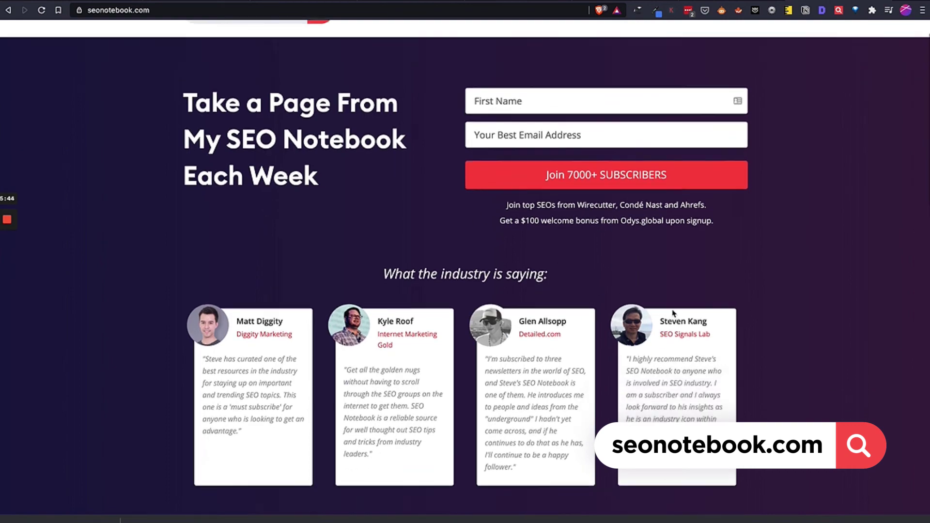
pyautogui.scroll(-2, 673, 313)
pyautogui.scroll(3, 673, 313)
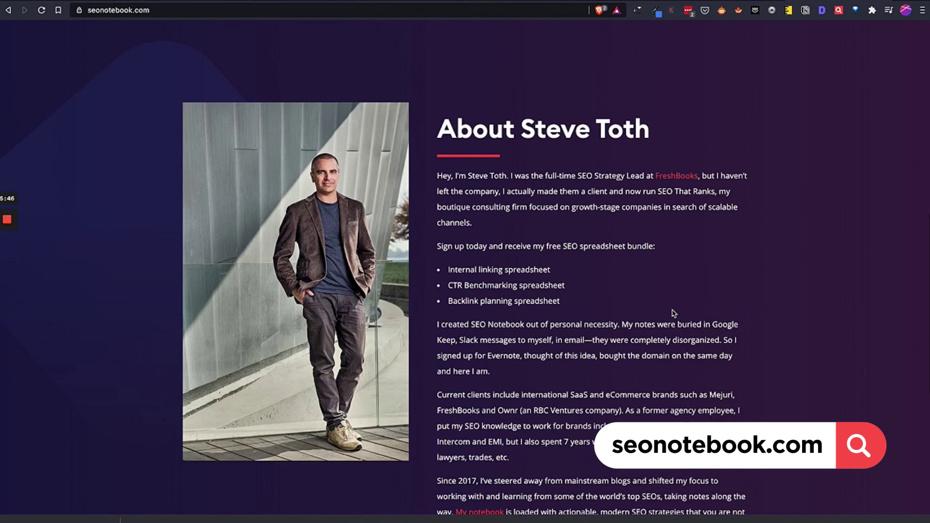
pyautogui.scroll(12, 673, 312)
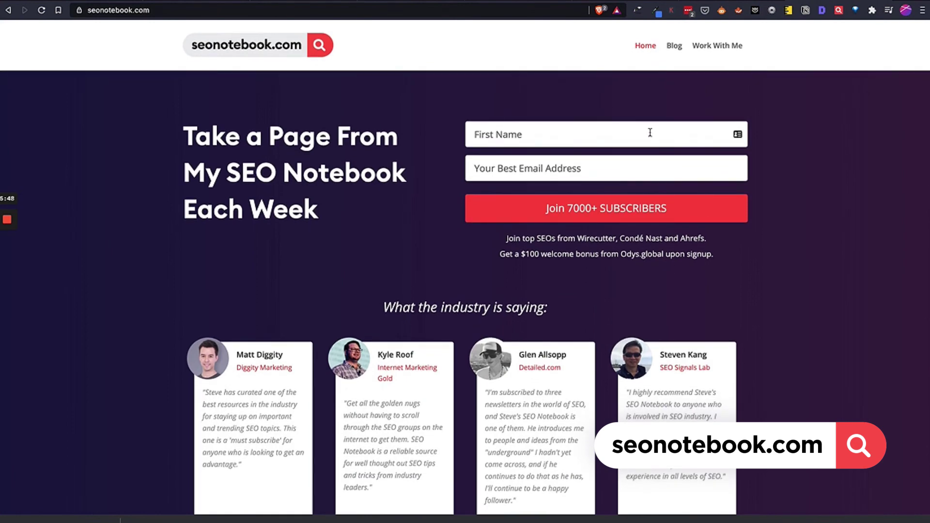